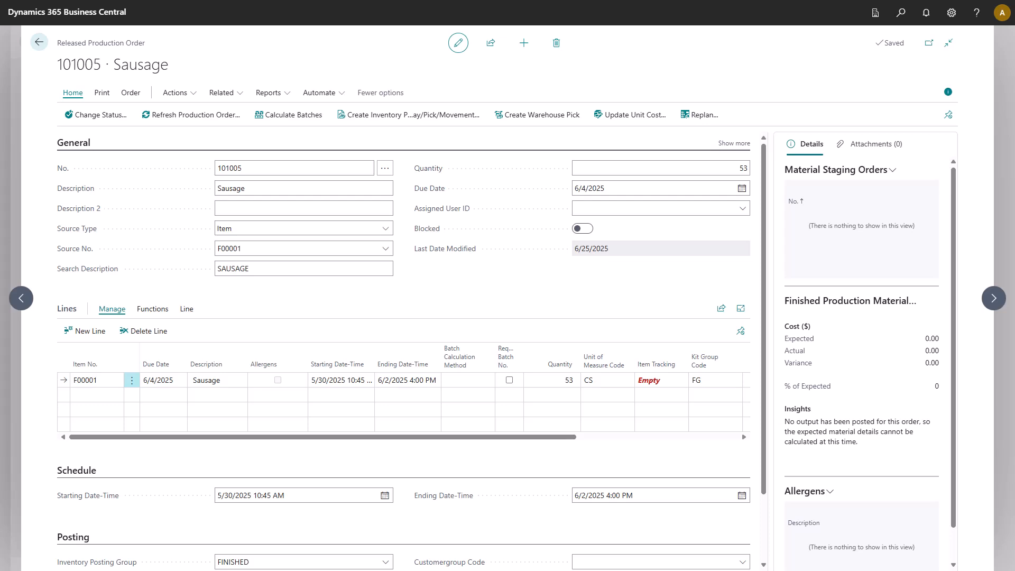
Open the components of the production order line for released order 101005 Sausage.
scroll(765, 293, down, 2)
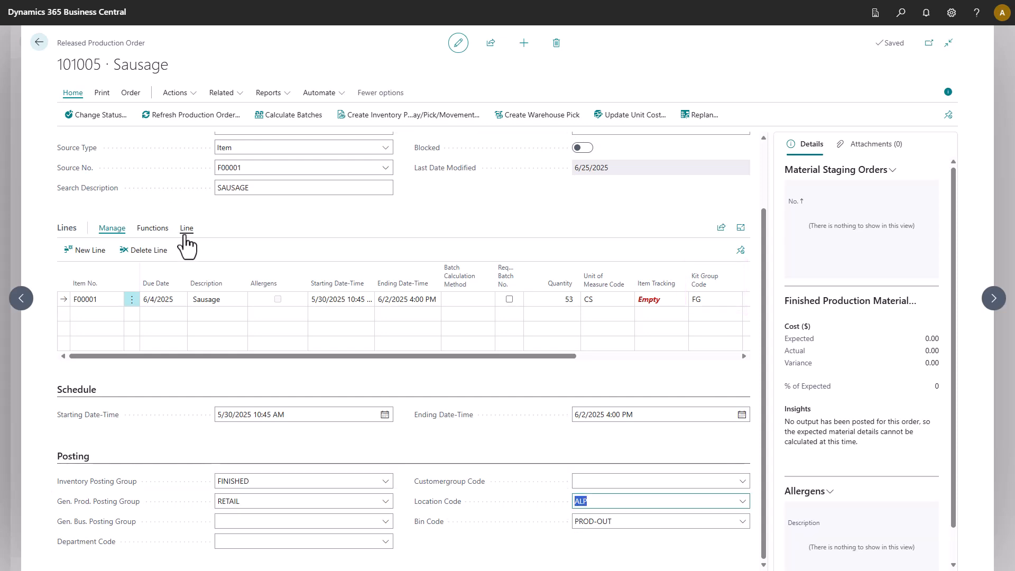
click(186, 232)
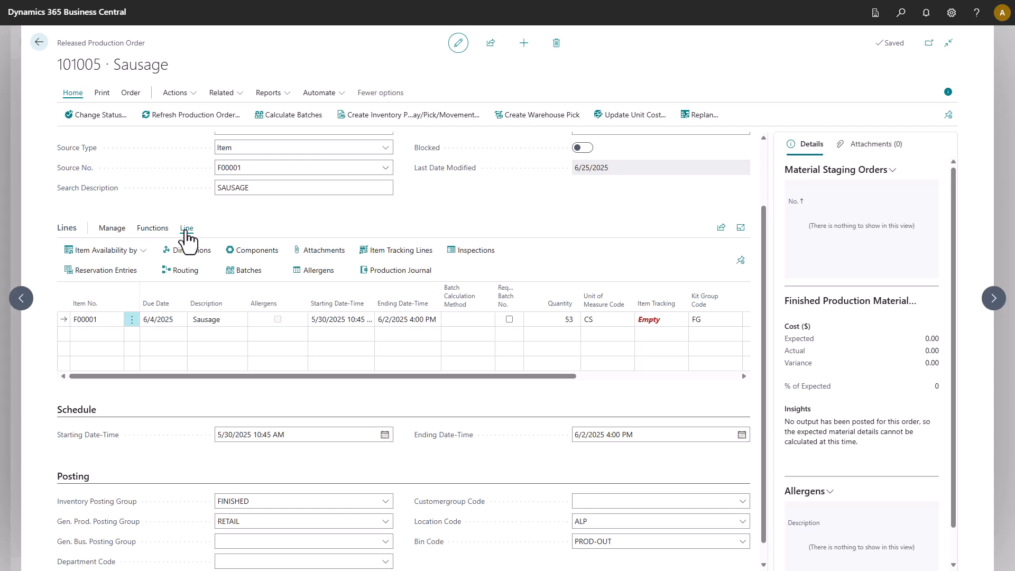
click(257, 250)
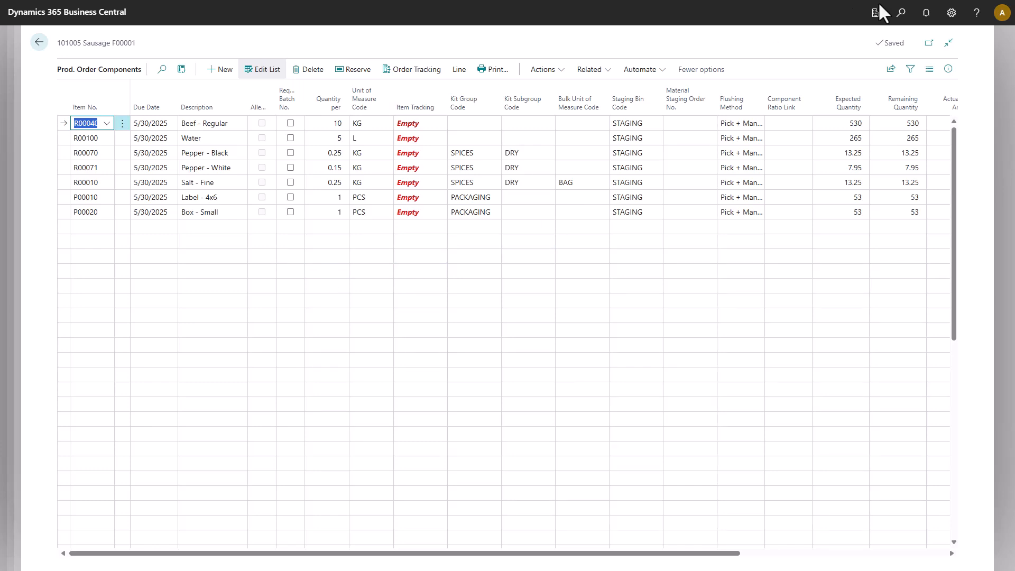
Search for and open the Material Staging Orders page.
click(900, 15)
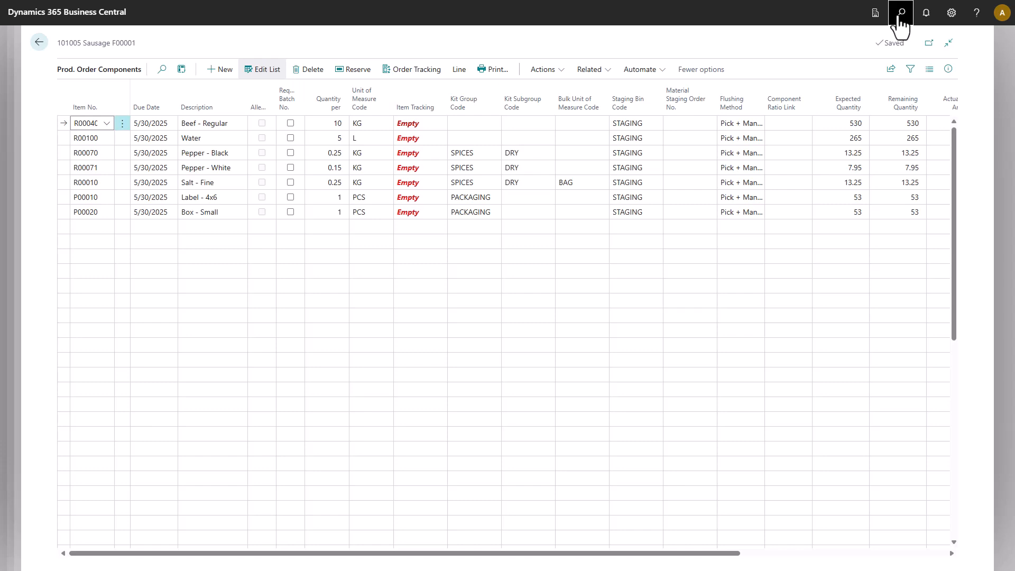
click(900, 16)
text(material staging orders)
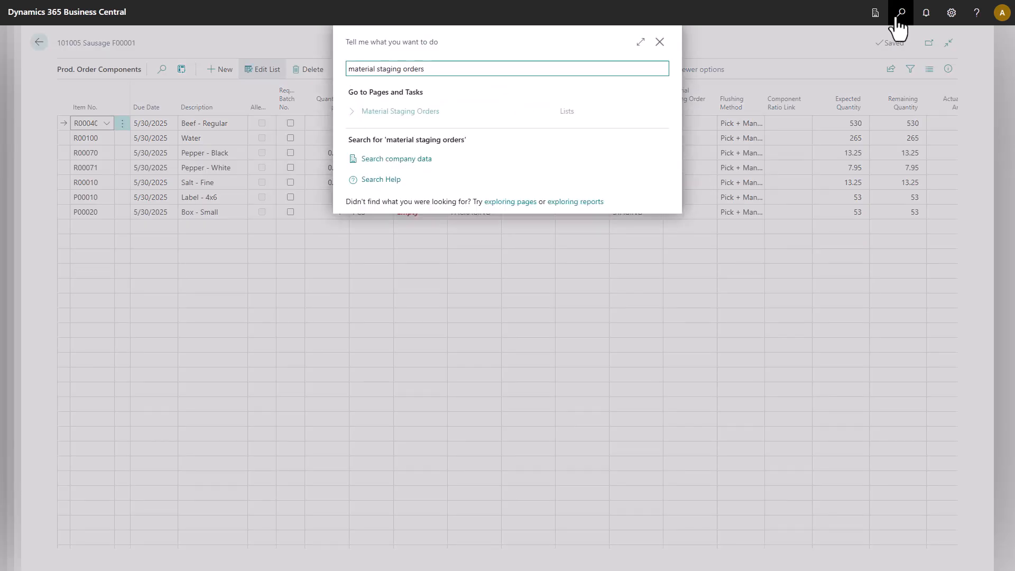
click(405, 111)
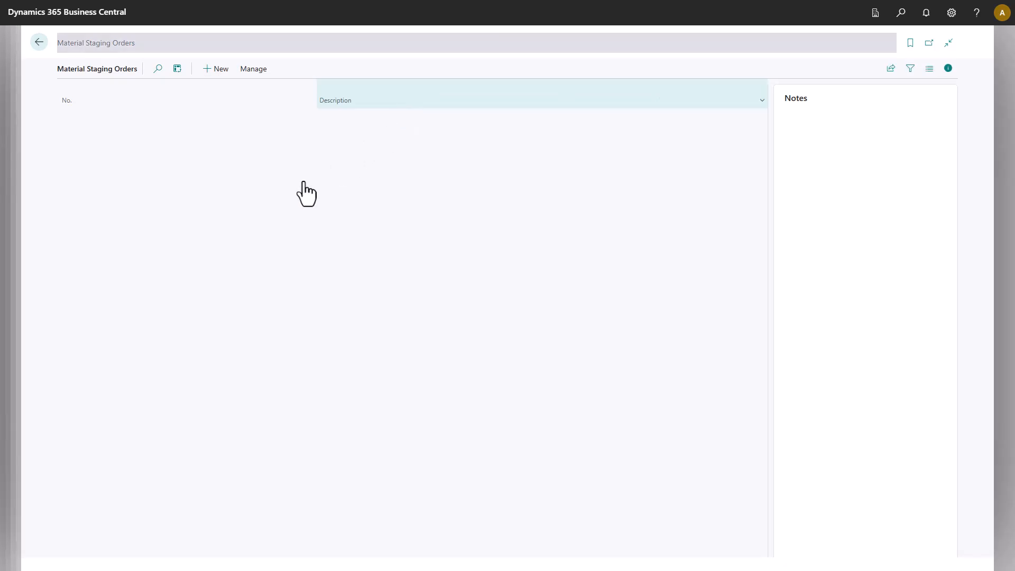
Create a new material staging order with the description "Staging for Sausage Item".
click(120, 68)
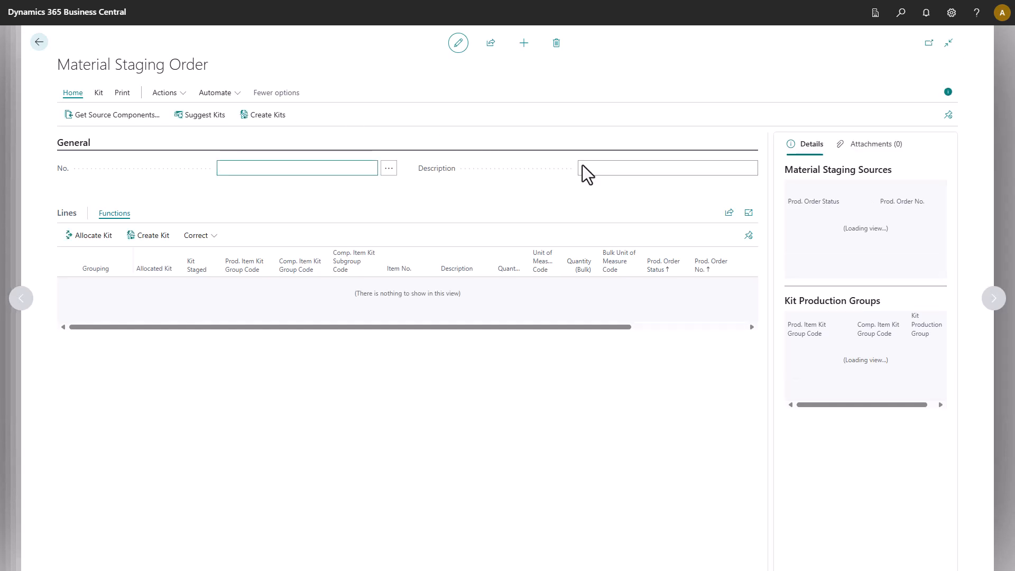
click(602, 169)
text(Sta)
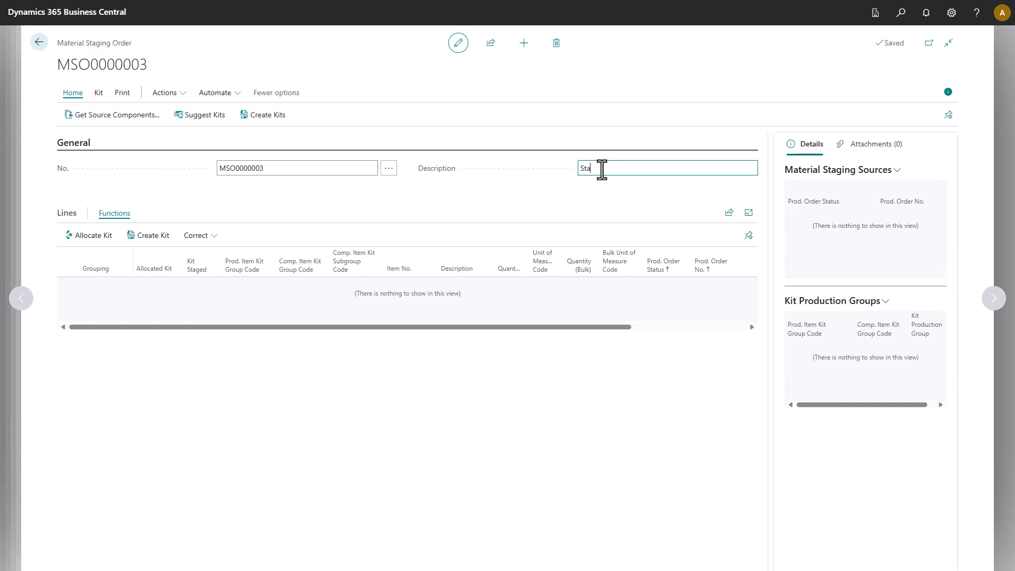
text(ging for Sausage Item)
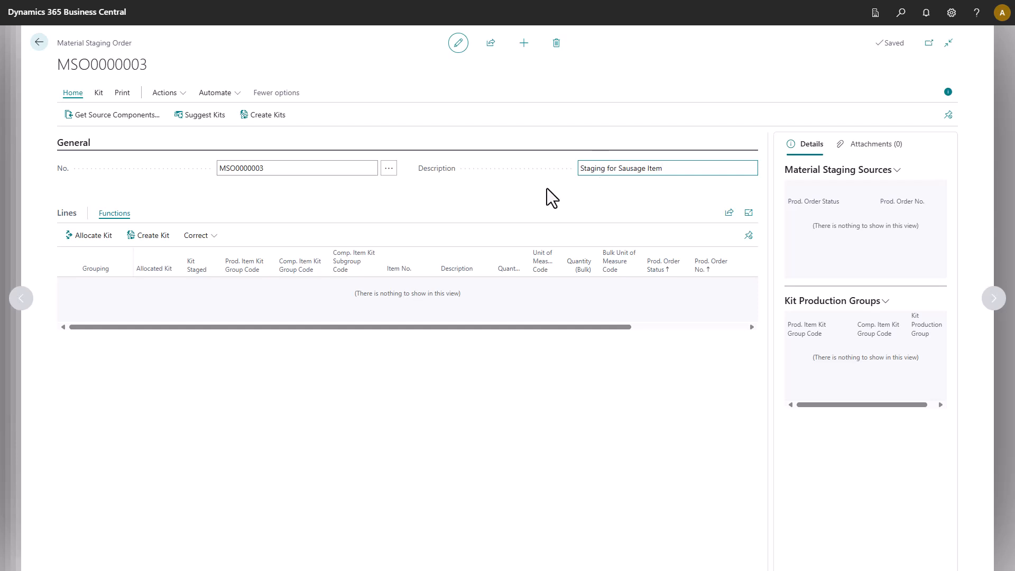
Get source components from production orders with status Released and numbers 101005..101007.
click(143, 126)
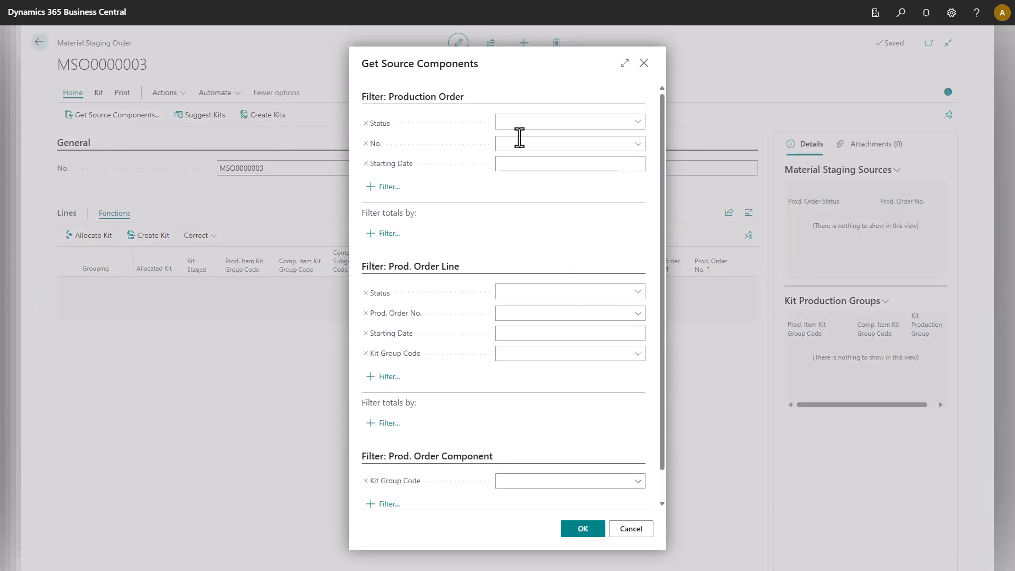
click(636, 123)
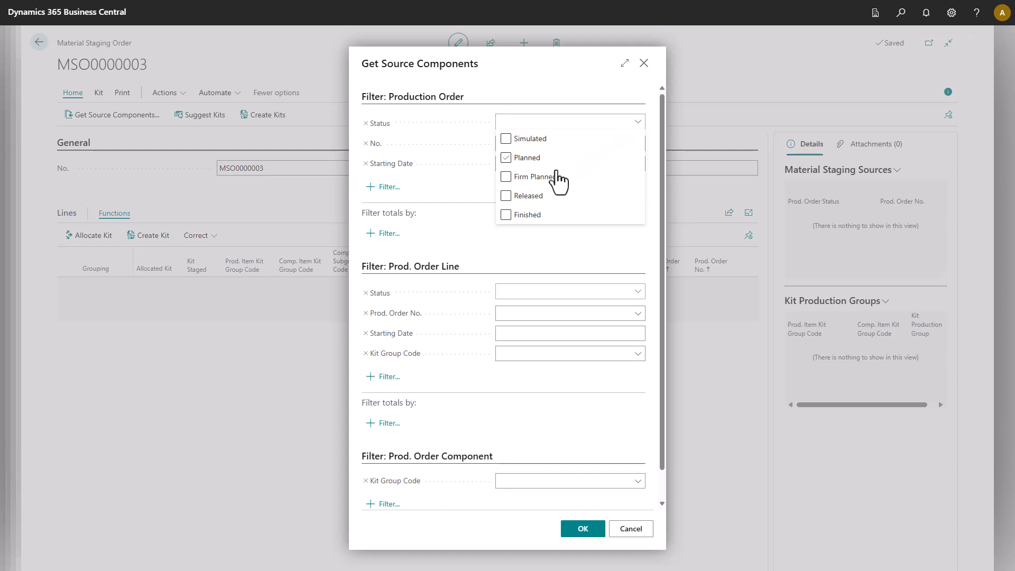
click(506, 199)
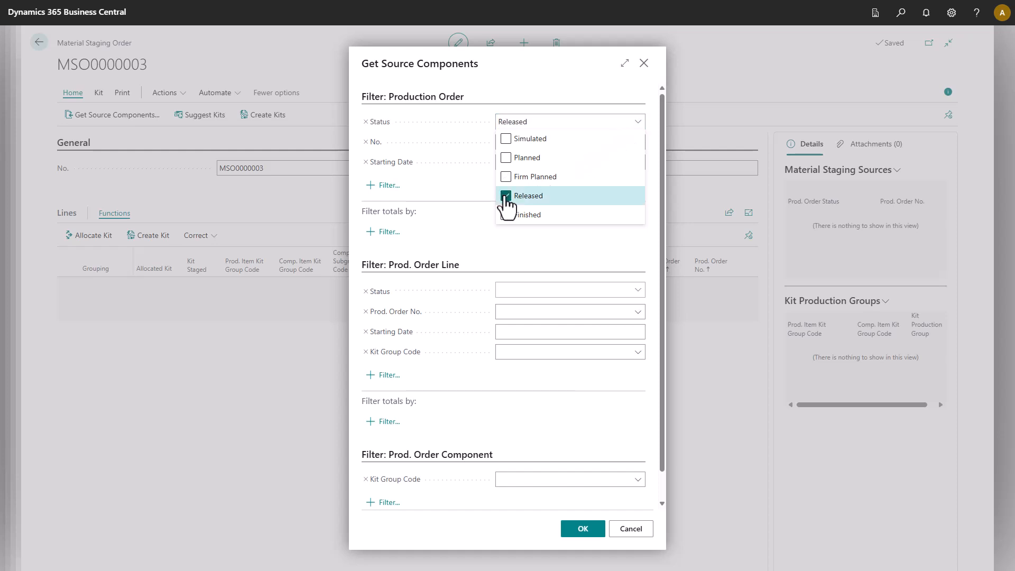
click(519, 239)
click(636, 142)
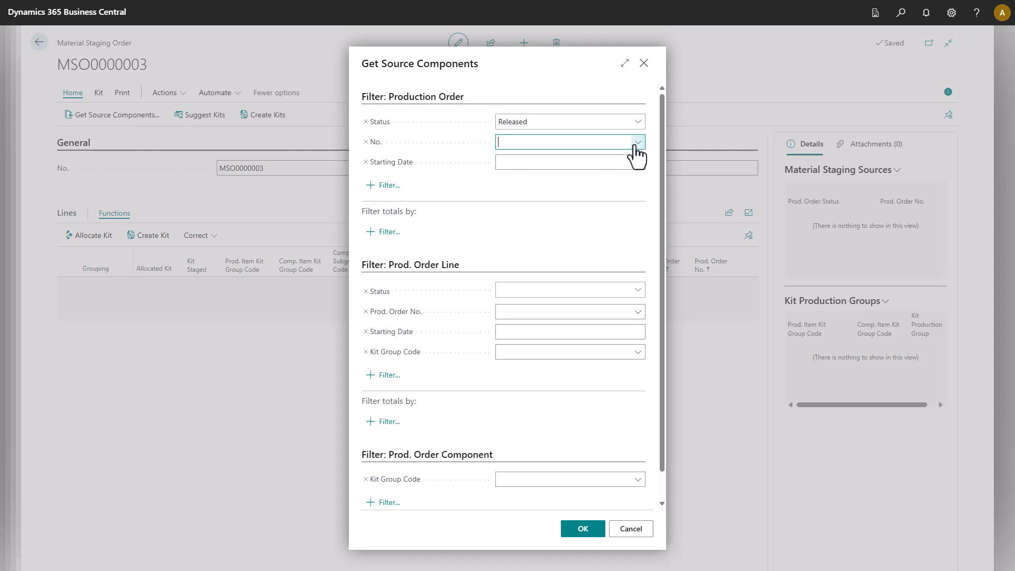
click(543, 212)
click(537, 143)
text(..101)
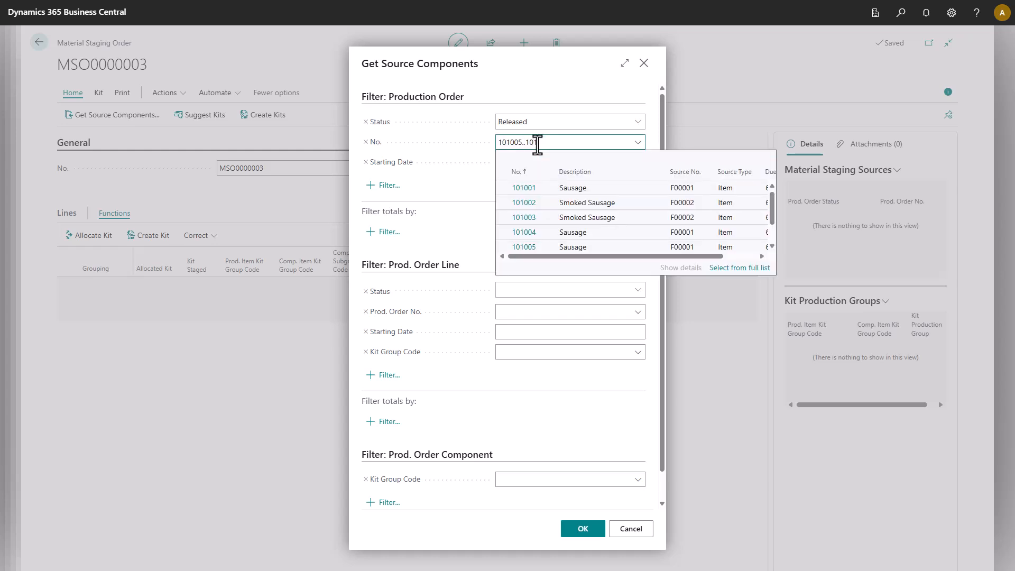
text(007)
click(539, 159)
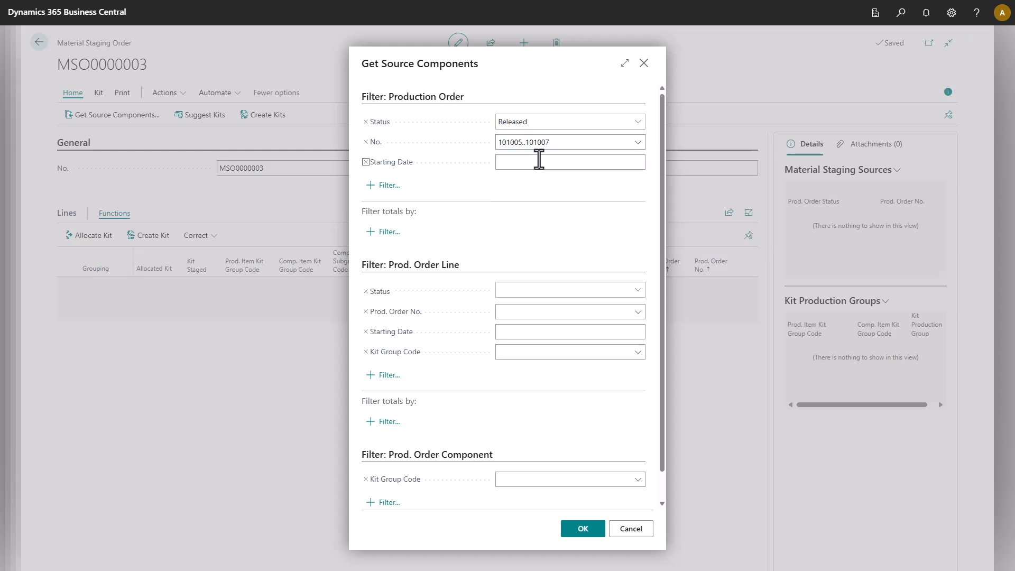
click(587, 529)
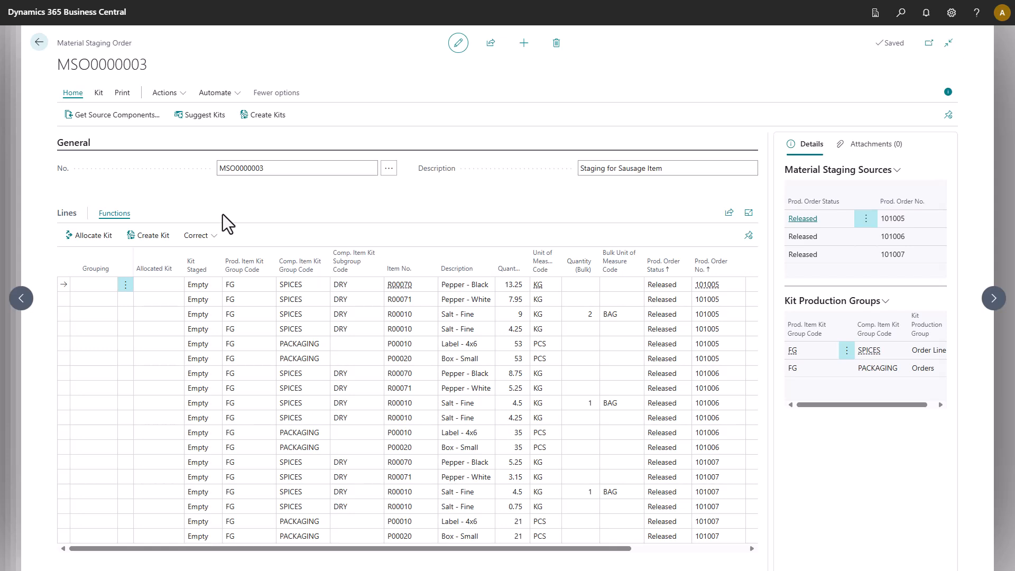
Suggest kits for the staging lines and sort the lines by grouping.
click(199, 115)
click(91, 270)
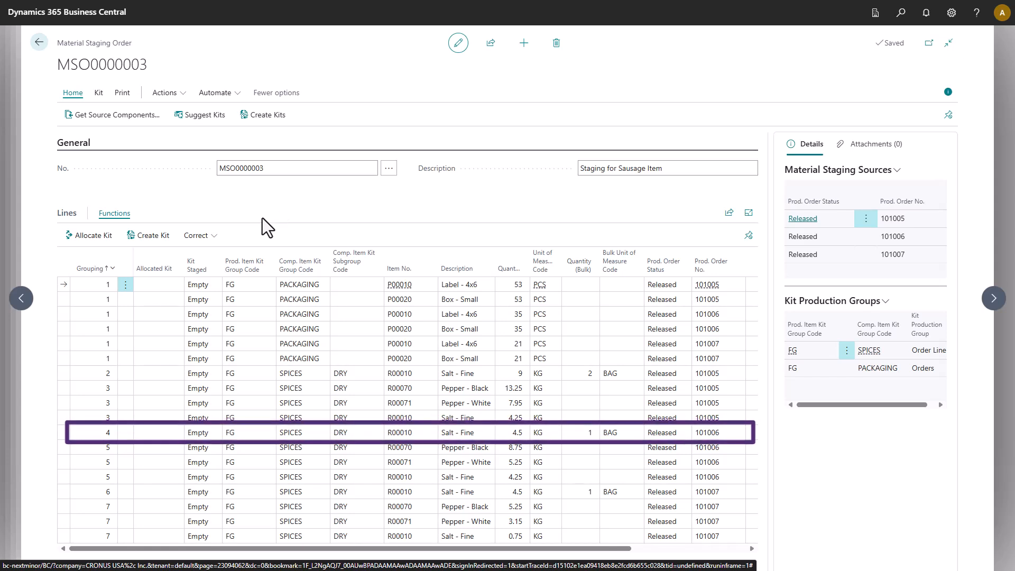
Allocate the existing unallocated kit KIT0000003 to the grouping 7 spice lines.
click(62, 508)
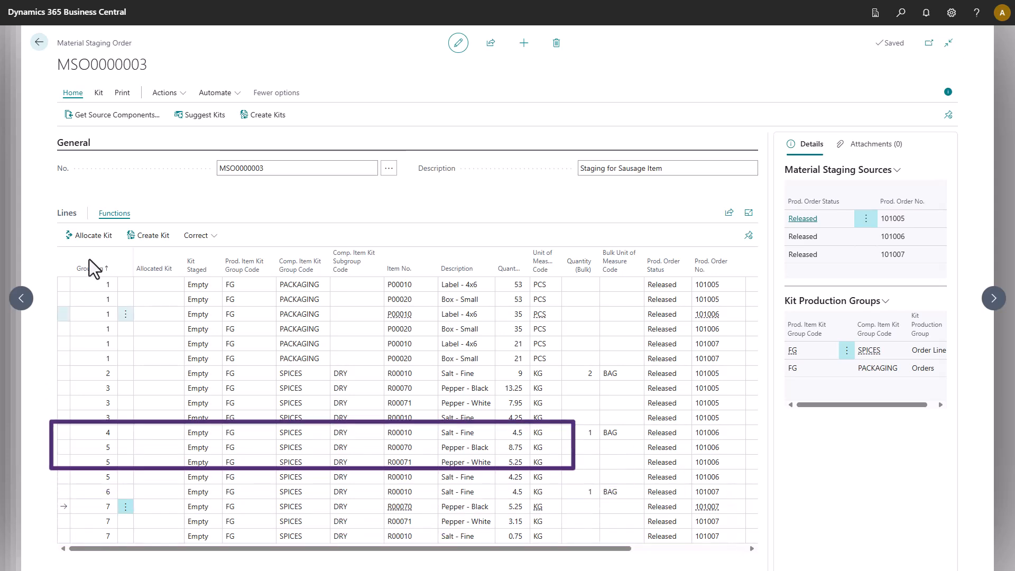
click(104, 239)
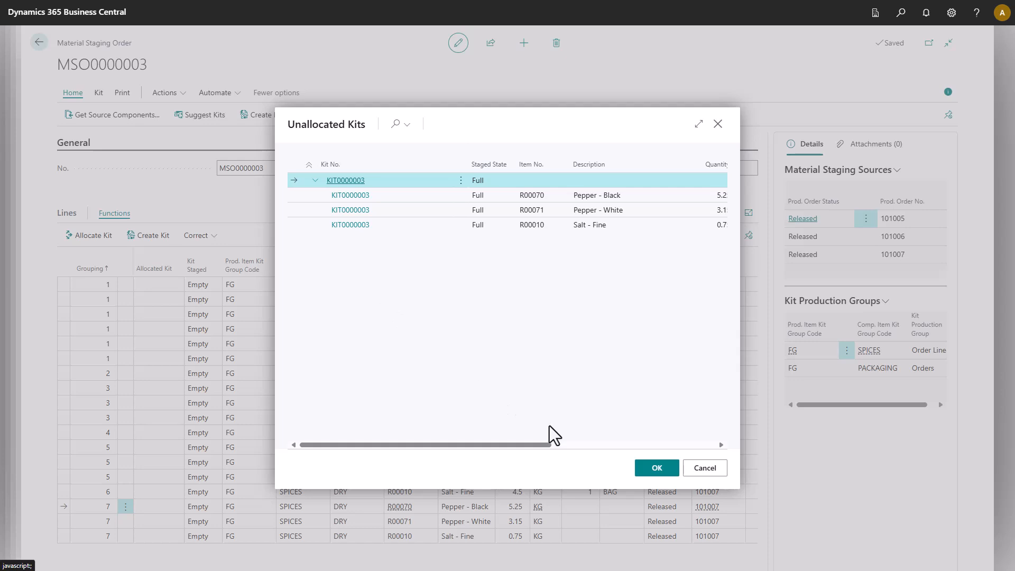
click(650, 466)
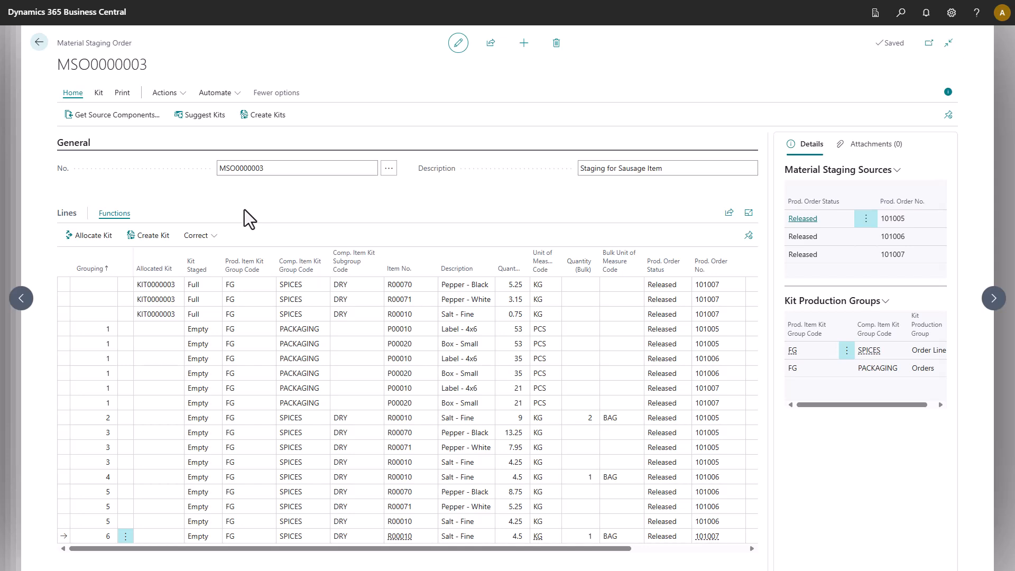
Create kits for the remaining groups and sort the lines by allocated kit.
click(260, 124)
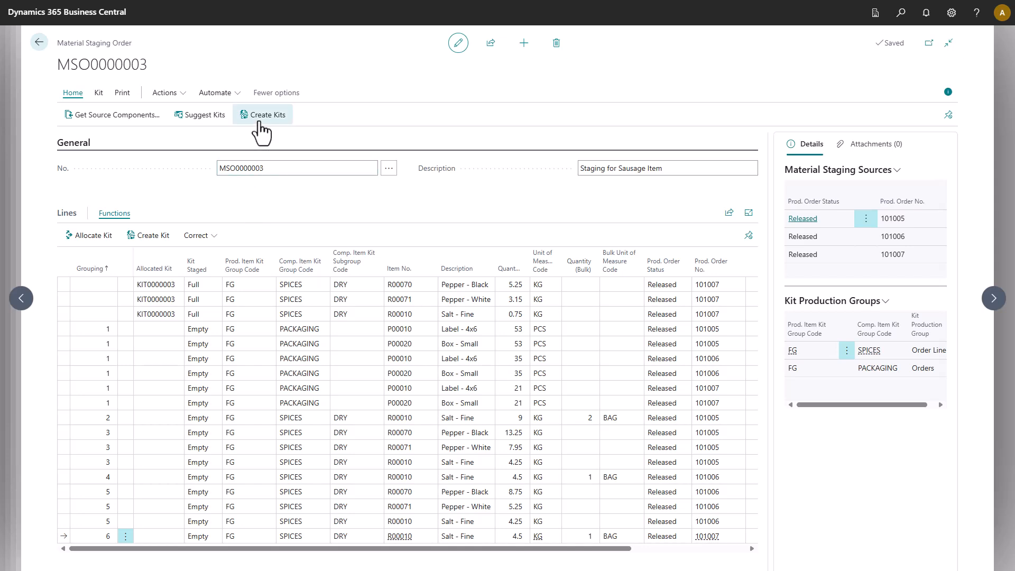
click(159, 262)
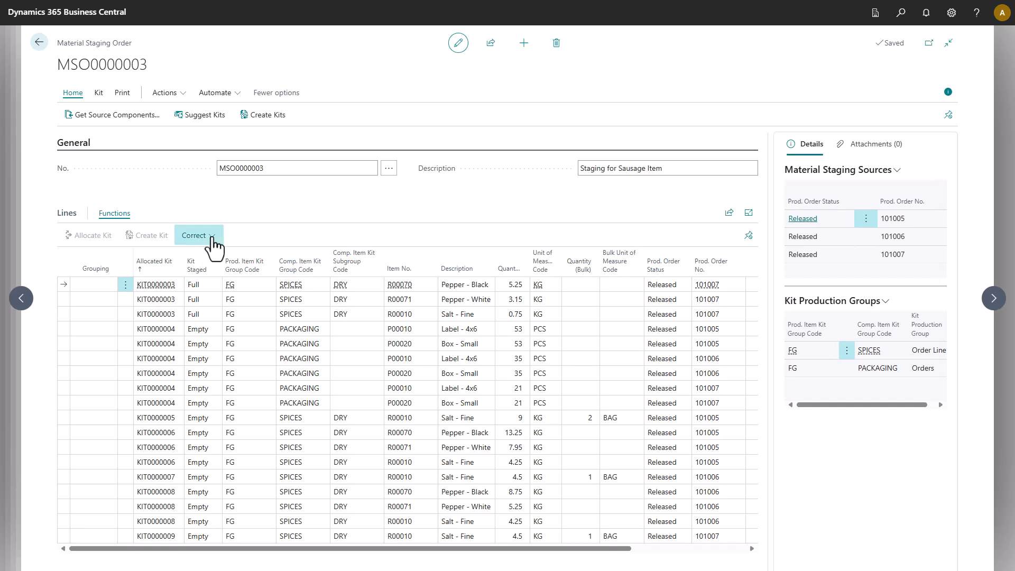
Open kit KIT0000008 from the staging lines.
click(195, 236)
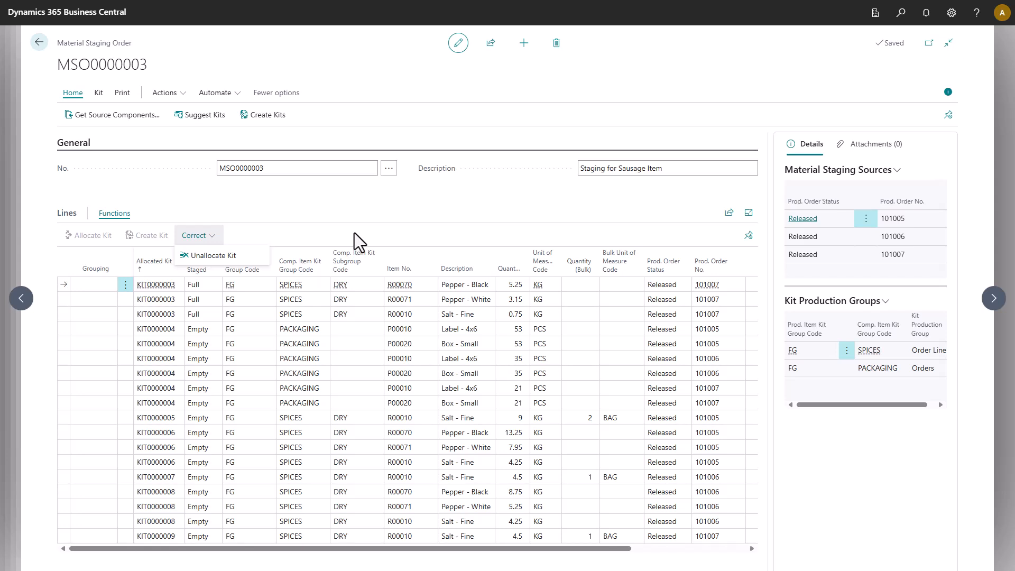
click(163, 493)
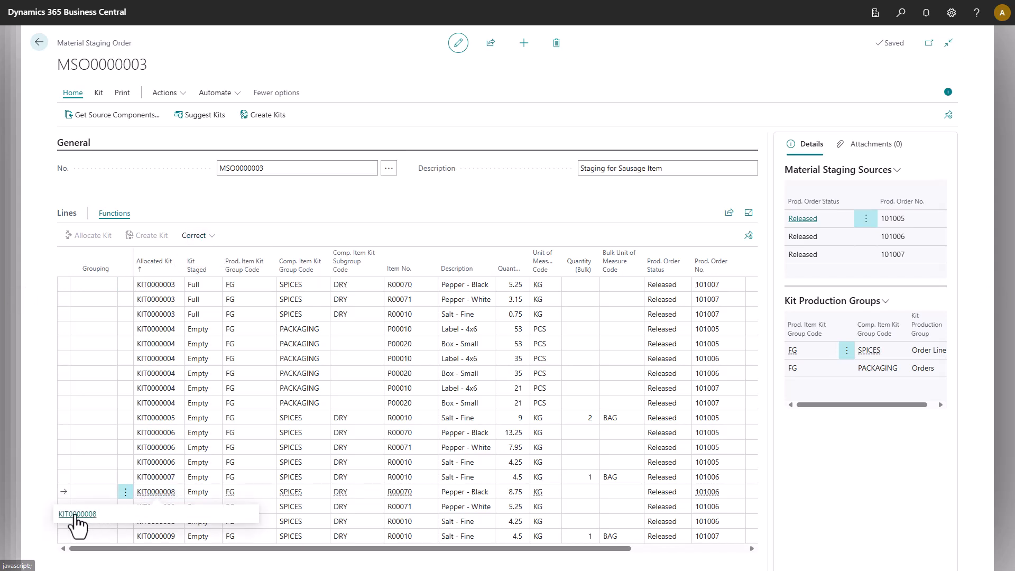
click(75, 514)
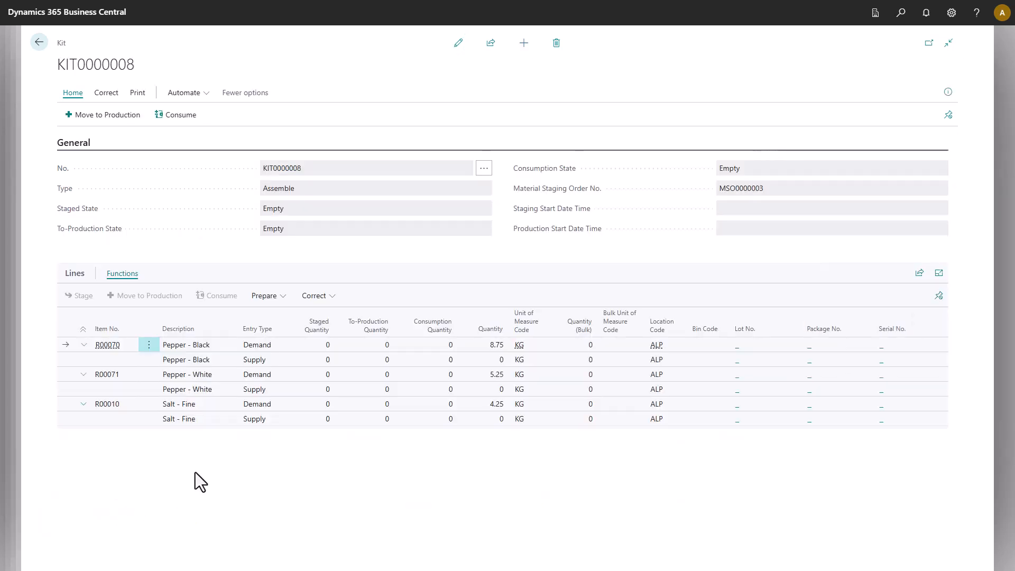
On the Pepper - Black supply line, set quantity 8.75, bin MAIN-01 and lot LOT0004.
click(459, 51)
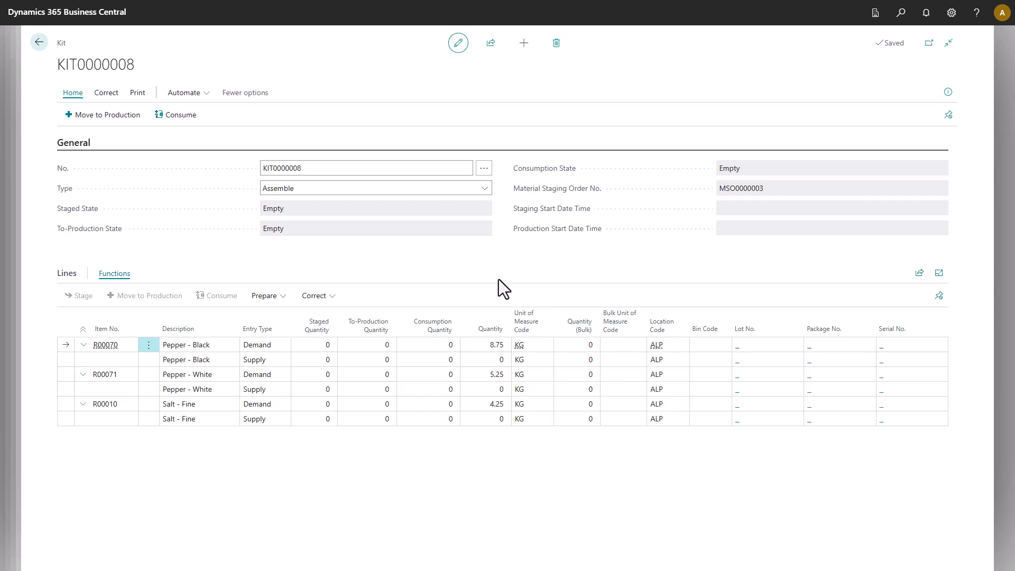
click(491, 361)
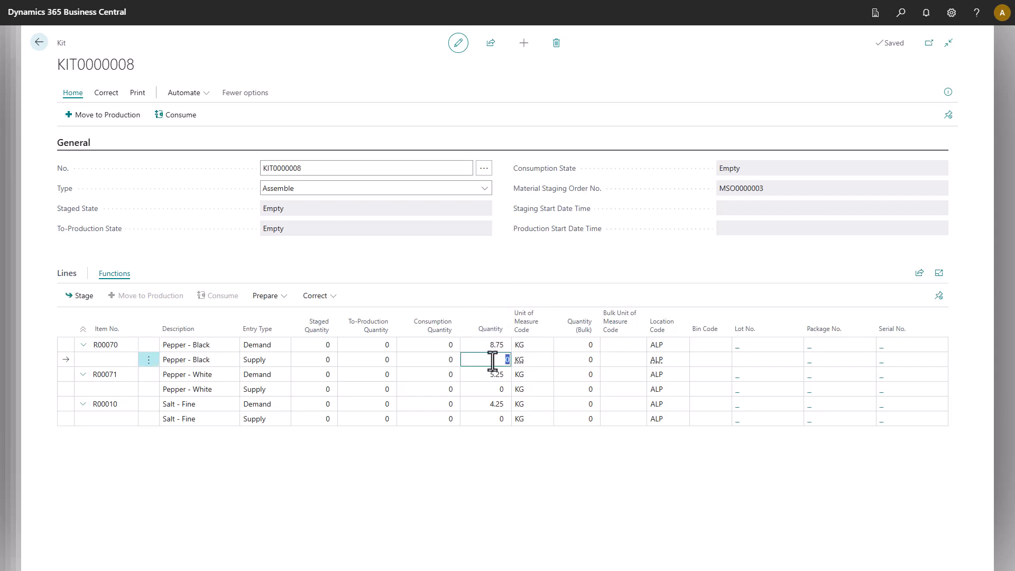
text(8.75)
click(701, 360)
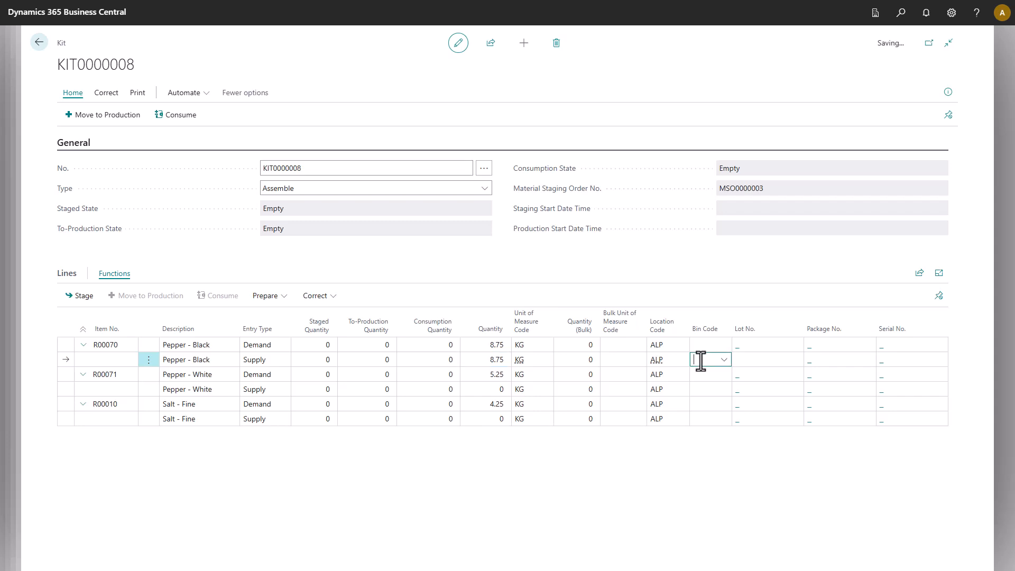
scroll(713, 439, down, 2)
click(712, 439)
click(765, 363)
click(797, 361)
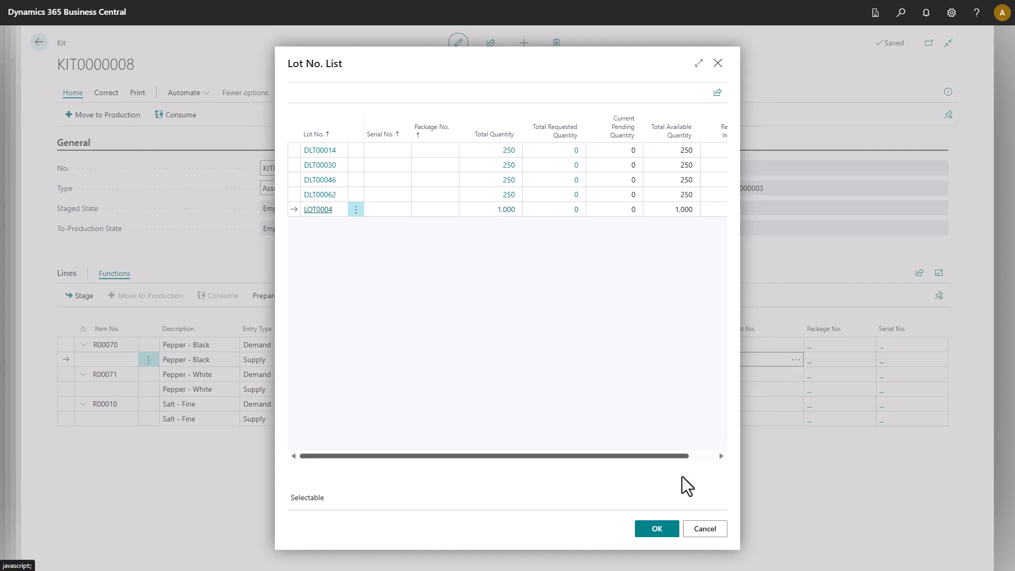
click(657, 529)
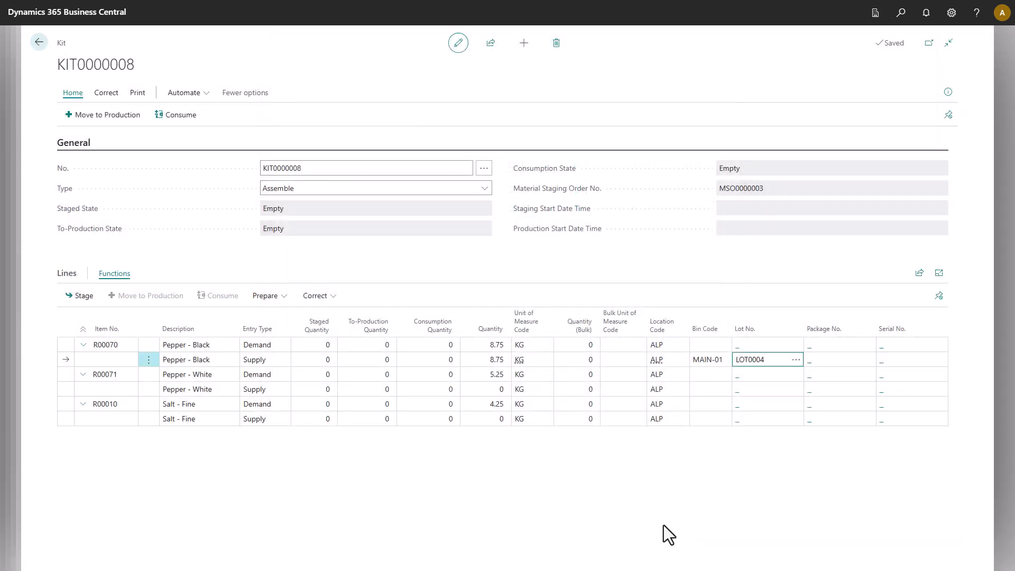
On the Pepper - White supply line, set quantity 5.25, bin MAIN-01 and lot LOT0005.
click(492, 389)
text(5.25)
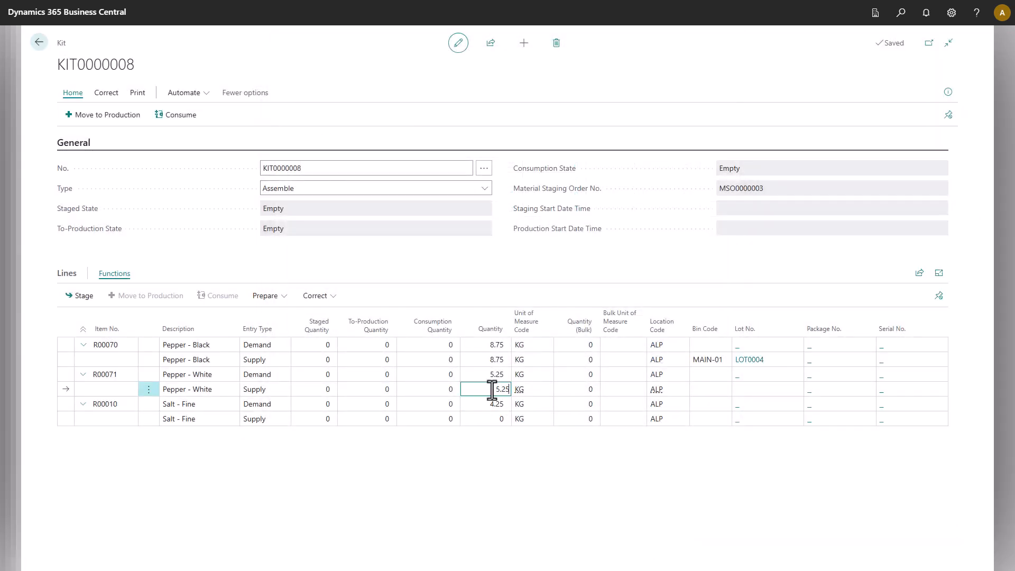
click(701, 390)
key(alt+Down)
scroll(718, 441, down, 1)
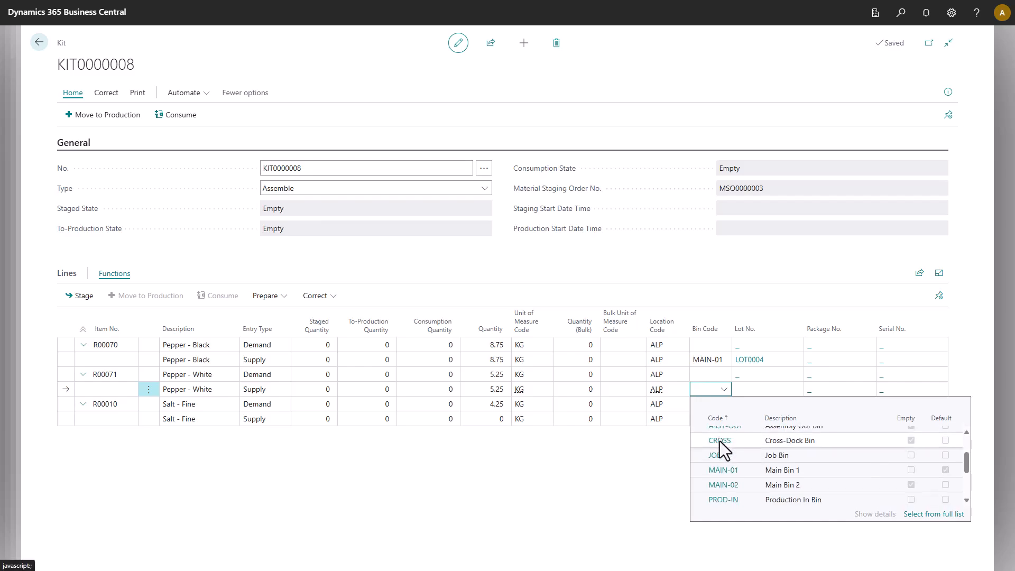
click(722, 470)
click(794, 389)
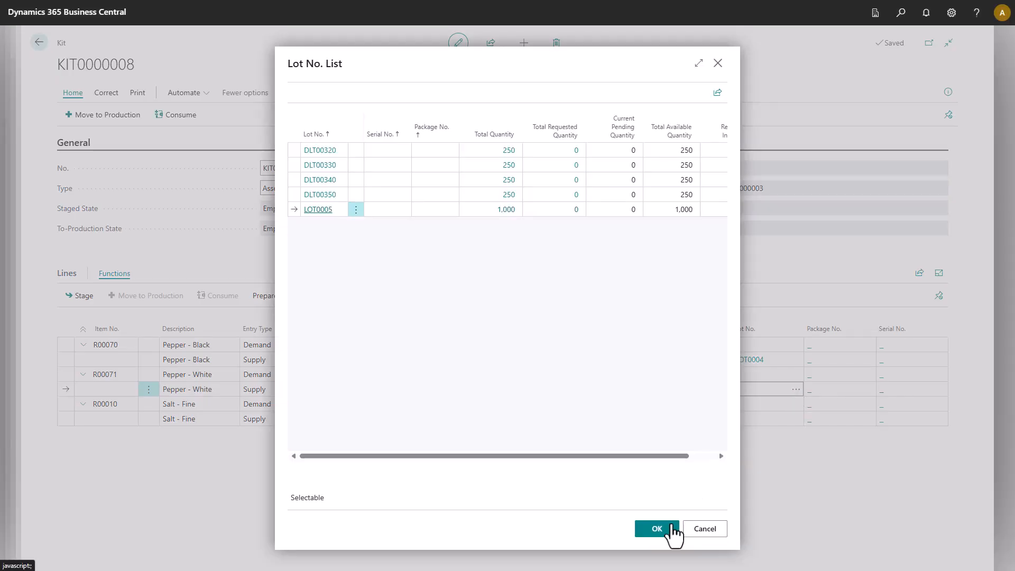
click(668, 532)
On the Salt - Fine supply line, set quantity 4.25, bin MAIN-01 and lot LOT0003.
click(486, 418)
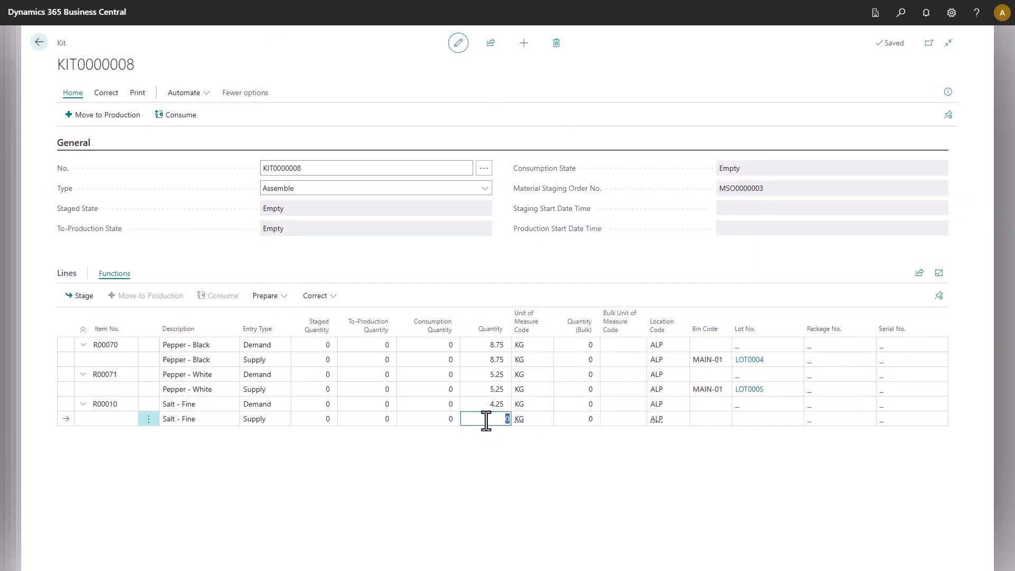
text(4.25)
click(707, 418)
key(alt+Down)
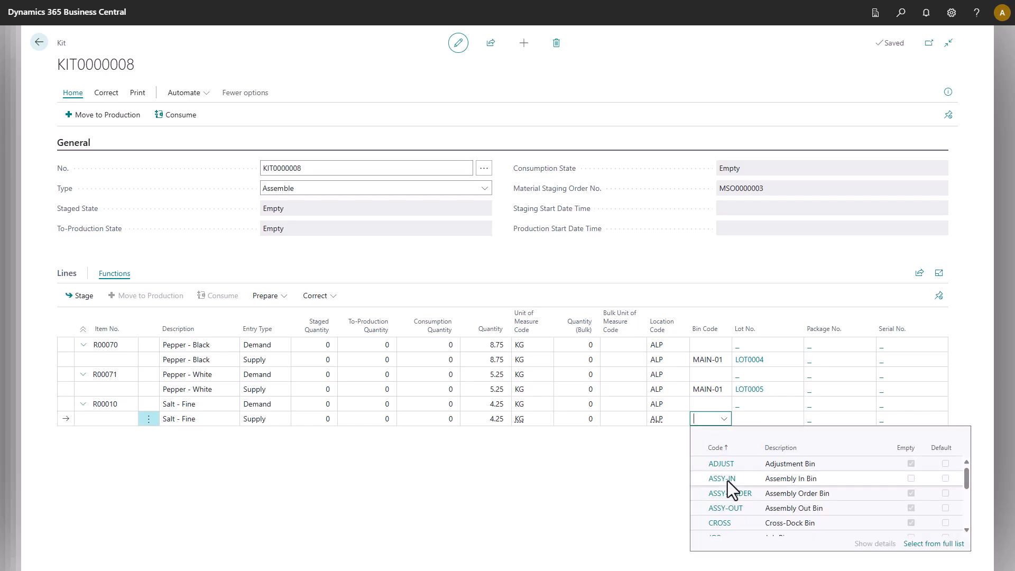
scroll(728, 491, down, 1)
click(728, 497)
click(795, 419)
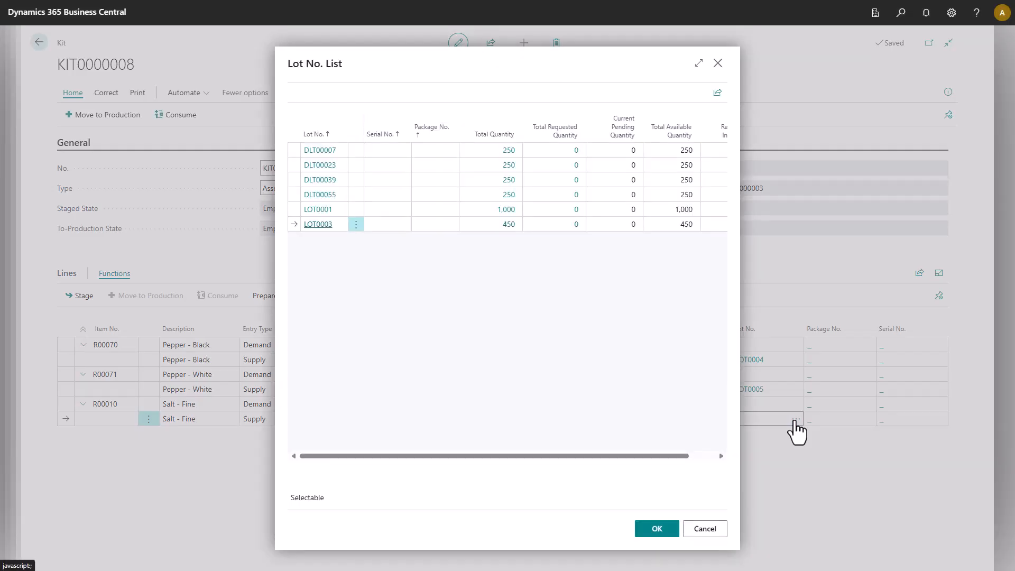
click(658, 533)
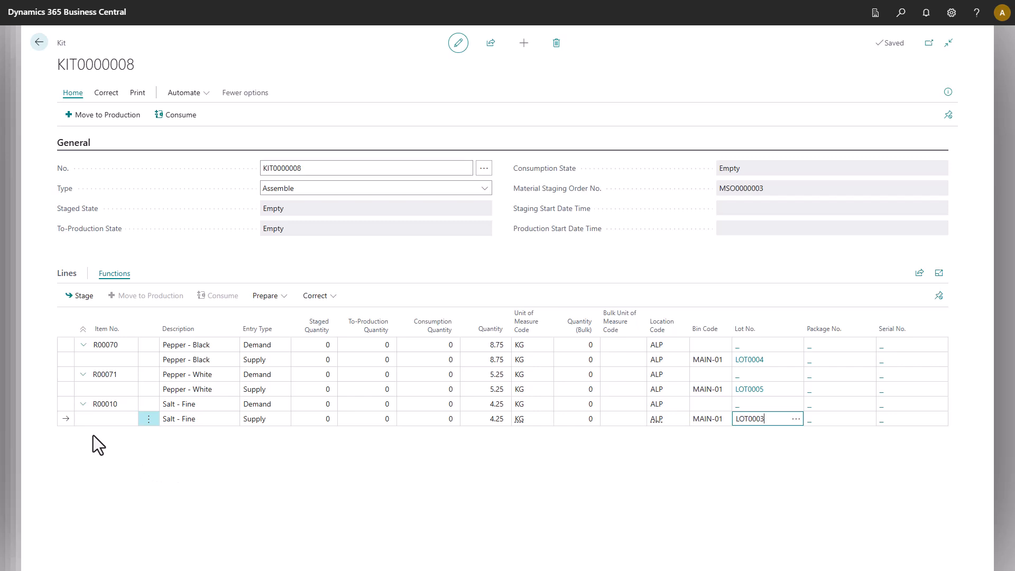
Stage the Salt - Fine, Pepper - White and Pepper - Black supply lines of the kit.
click(64, 420)
click(82, 297)
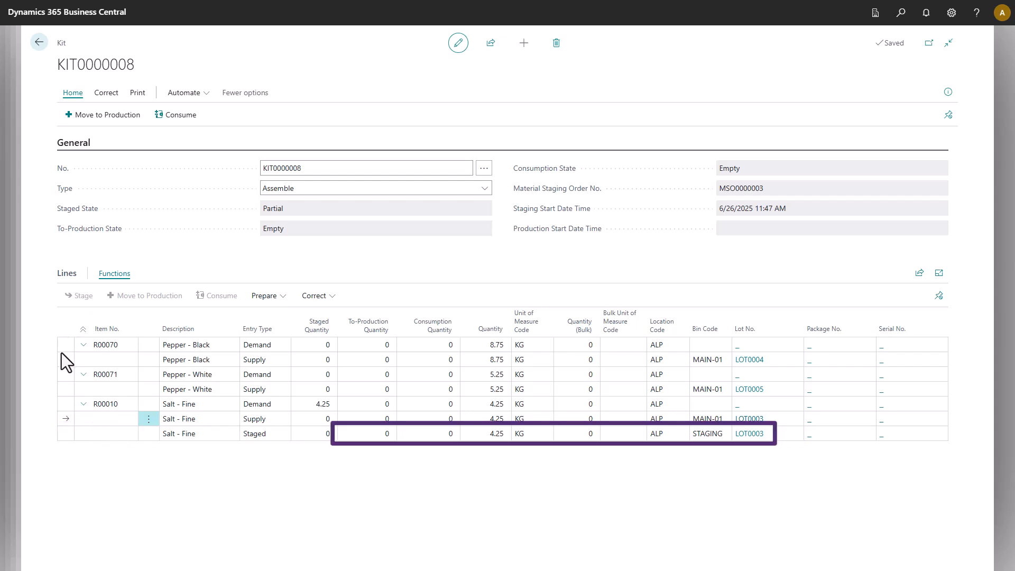
click(65, 392)
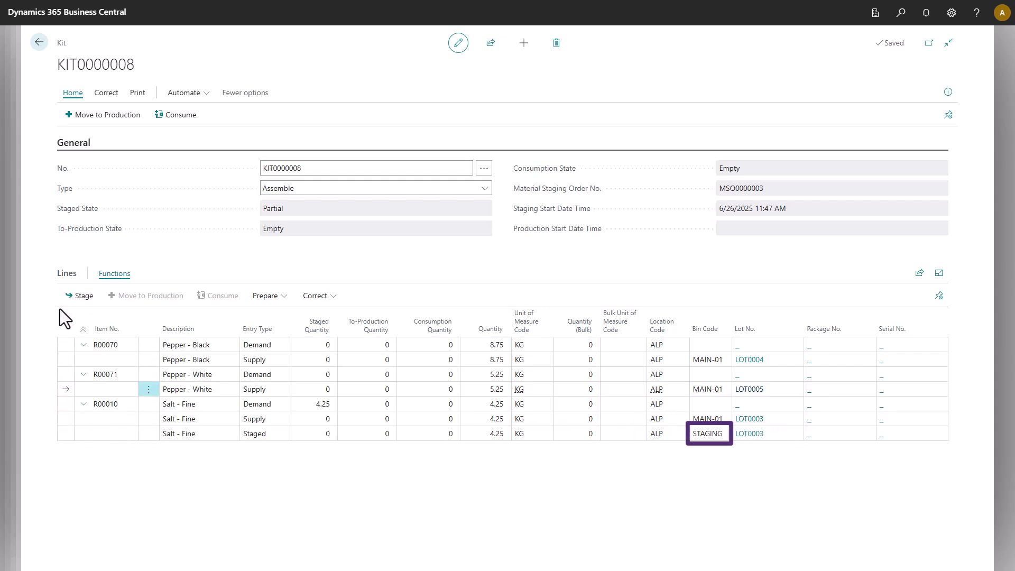
click(78, 297)
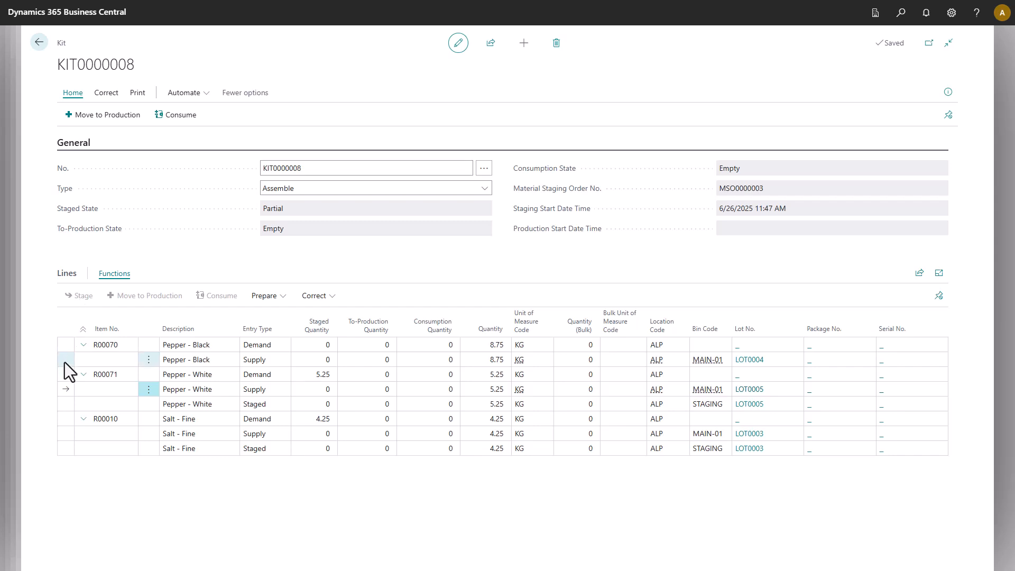
click(65, 363)
click(79, 297)
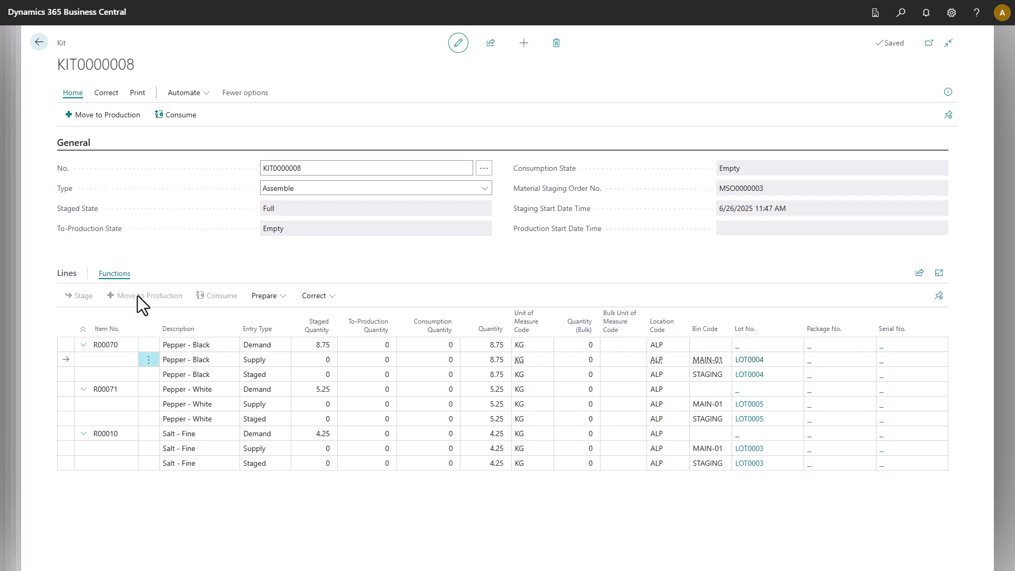
click(63, 377)
click(330, 296)
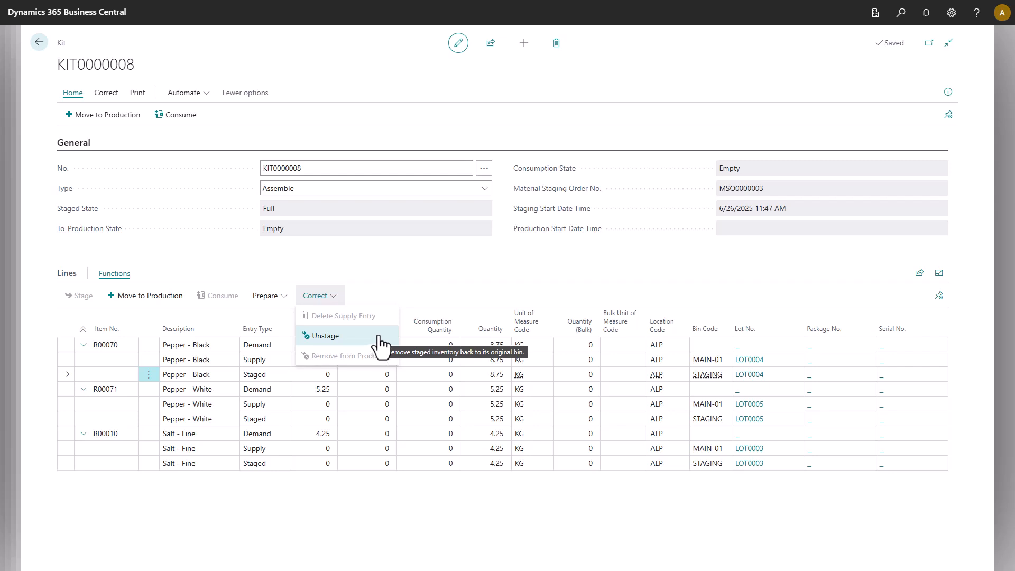
click(416, 296)
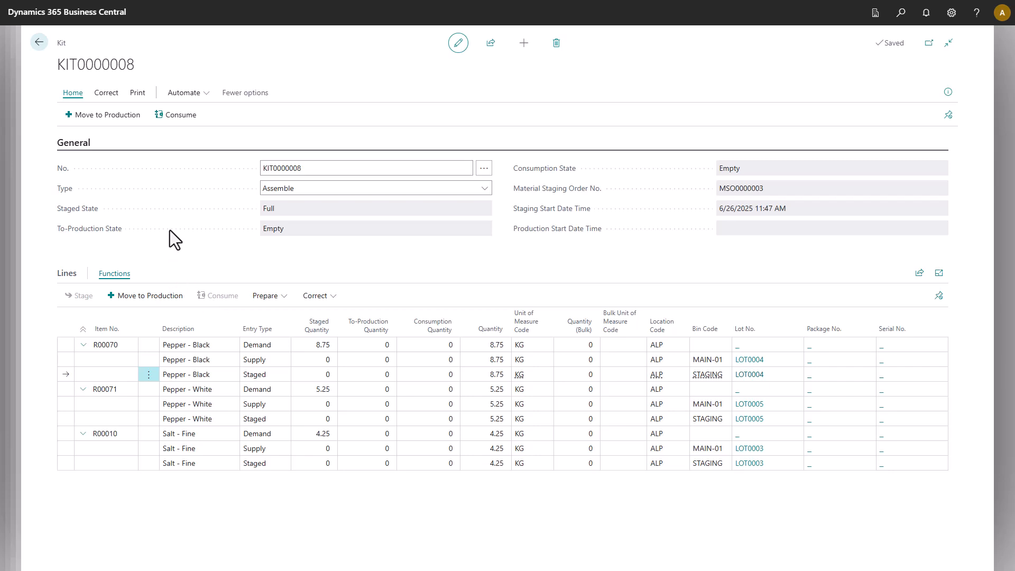
Move the kit's staged entries to production and acknowledge the confirmation.
click(100, 115)
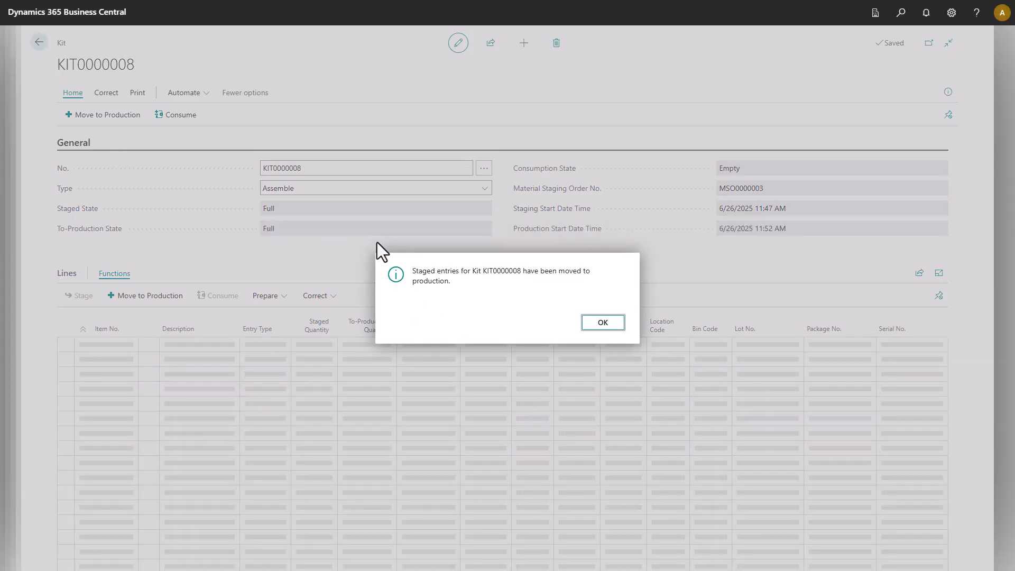
click(608, 321)
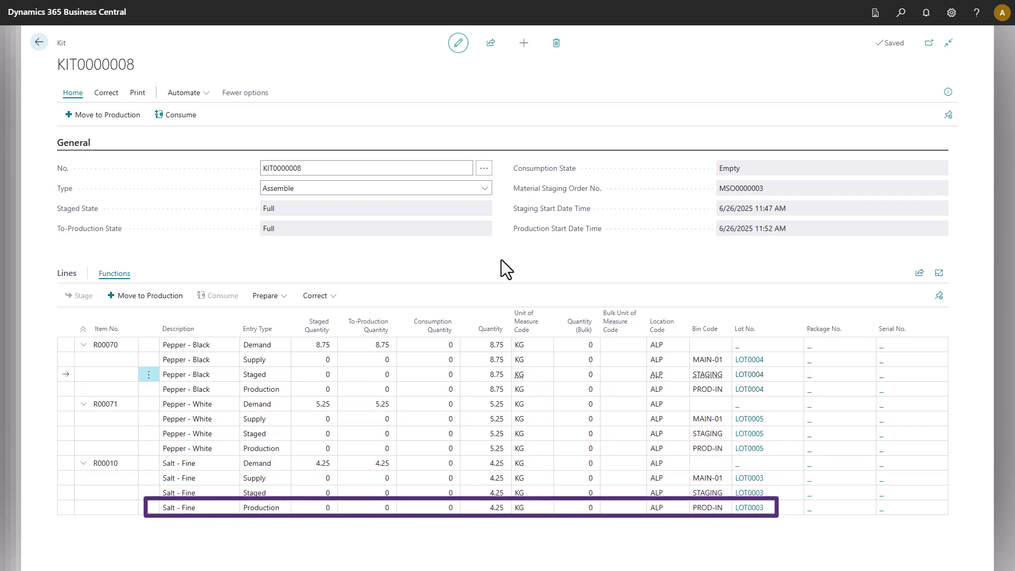
click(61, 394)
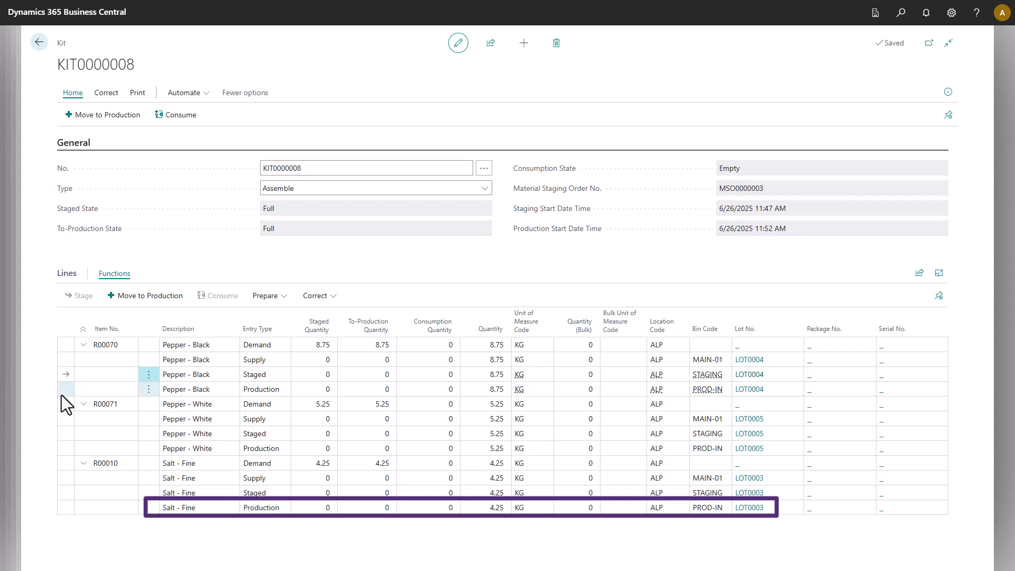
click(331, 297)
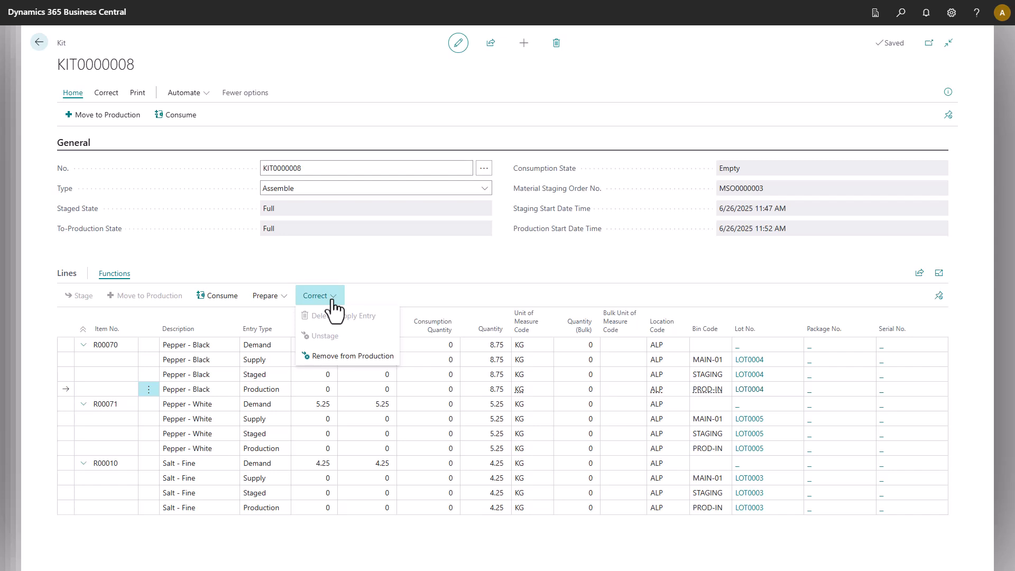
click(364, 259)
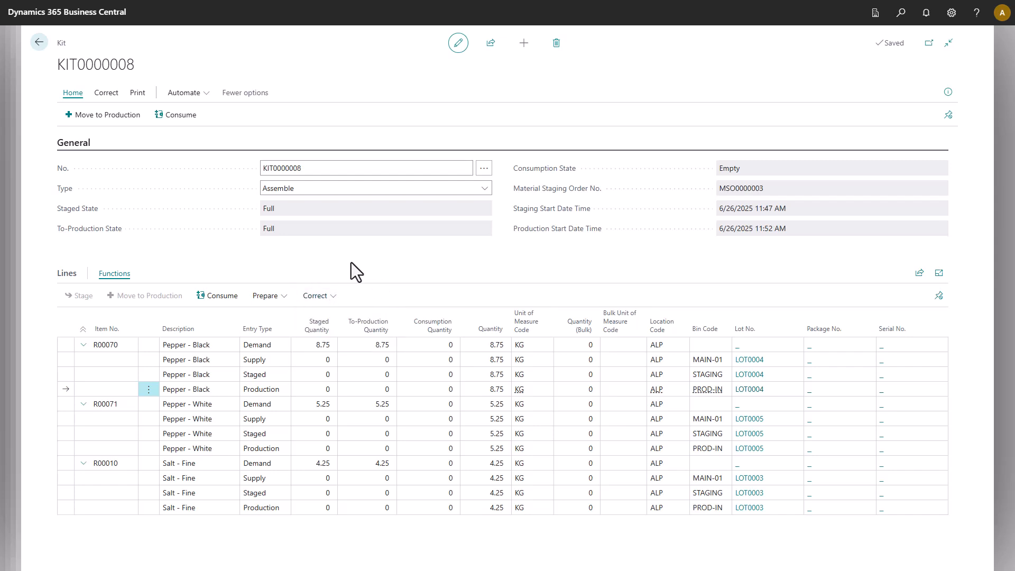
Return to staging order MSO0000003 and move all its kits to production.
click(43, 47)
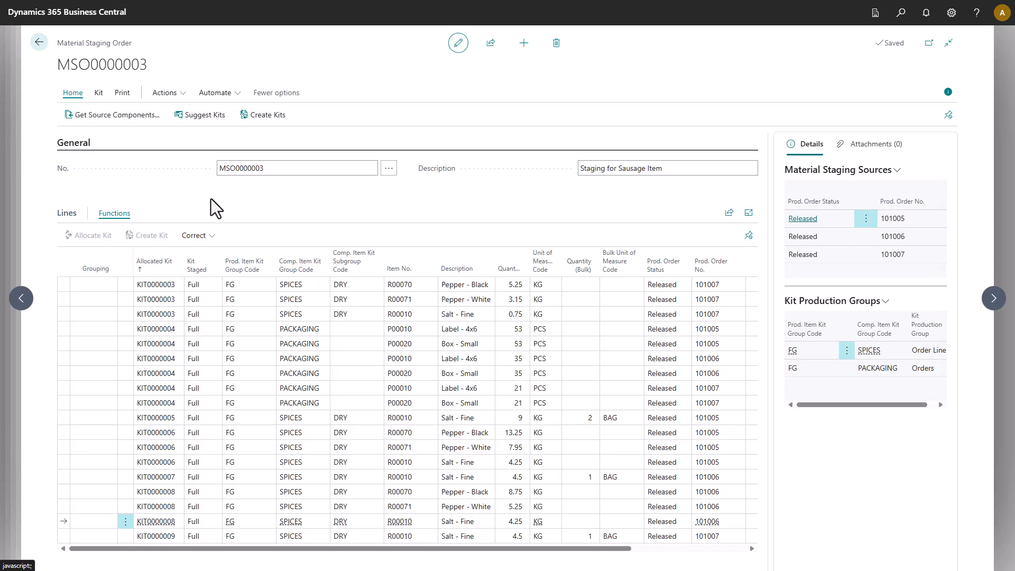
click(99, 93)
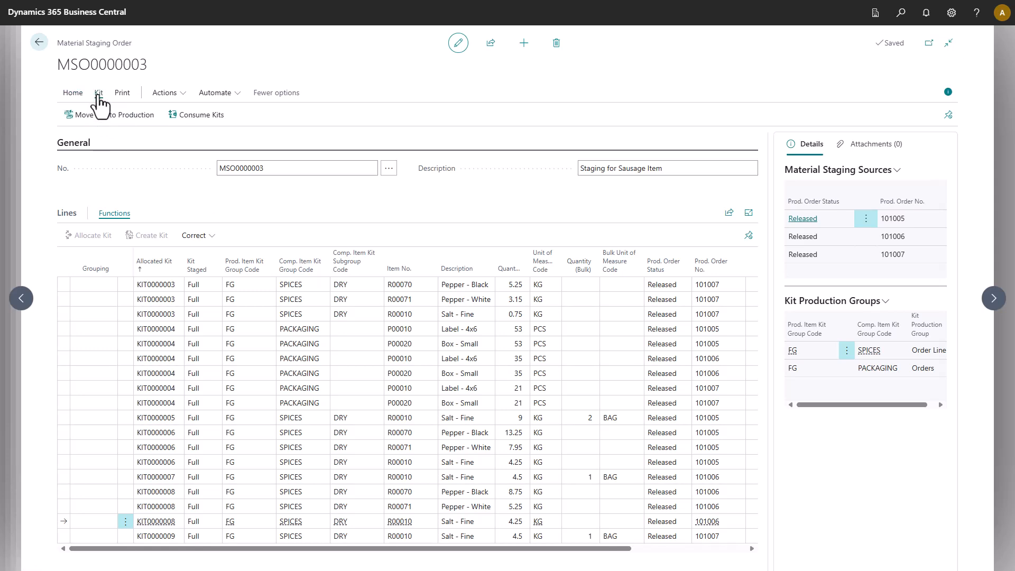
click(109, 116)
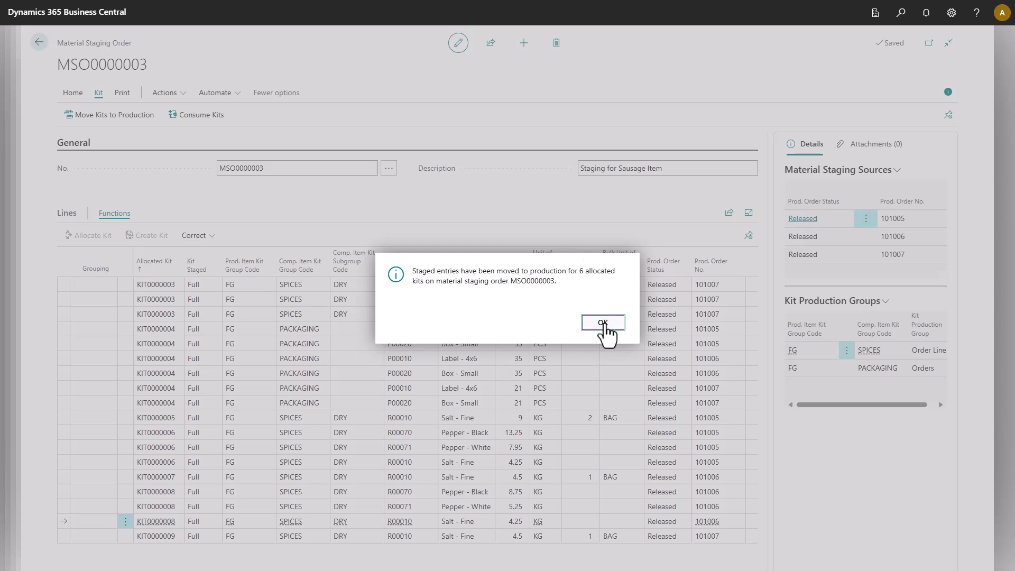
click(603, 323)
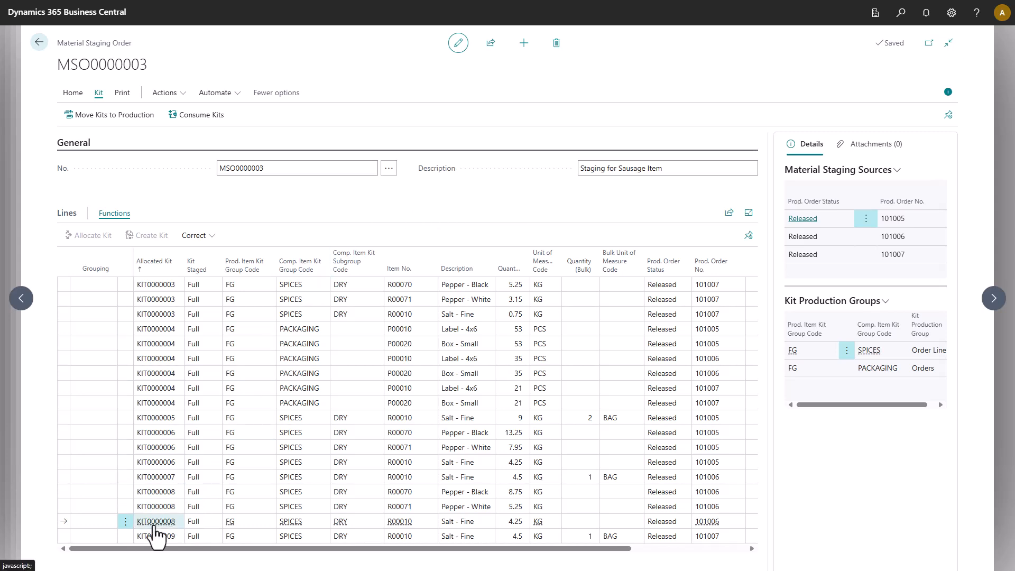
Open kit KIT0000008 and consume its production entries.
click(79, 543)
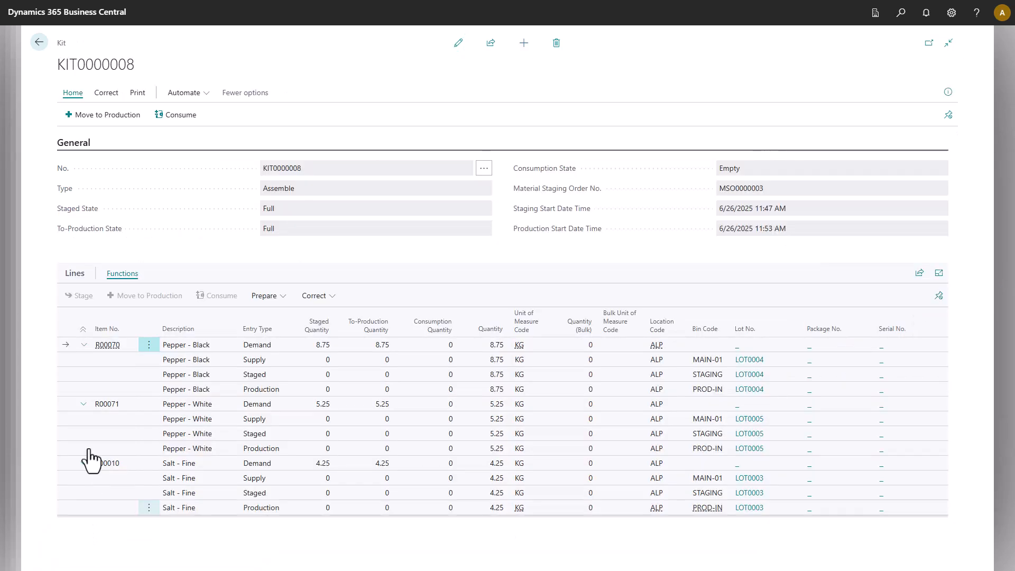
click(458, 42)
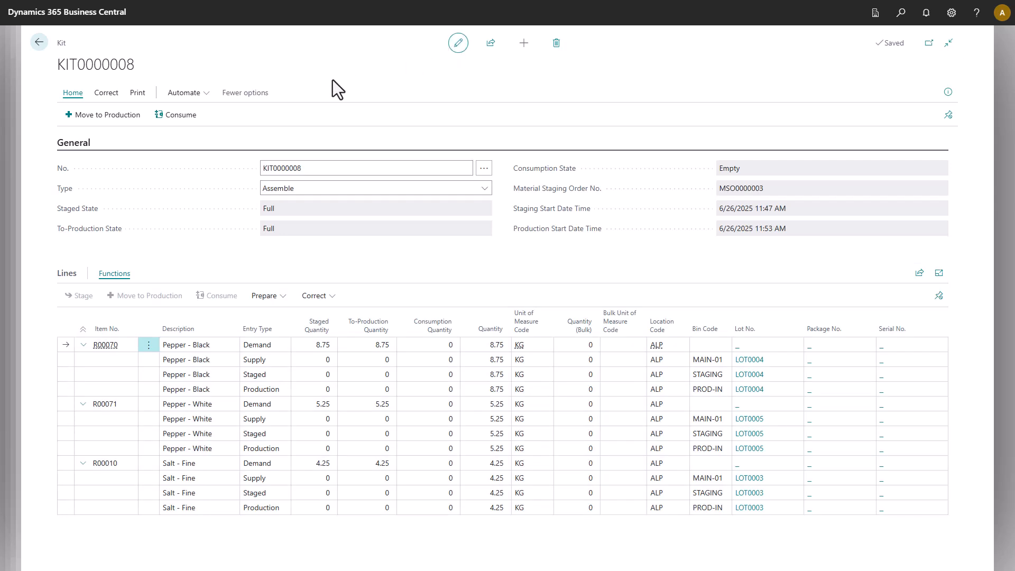
click(176, 118)
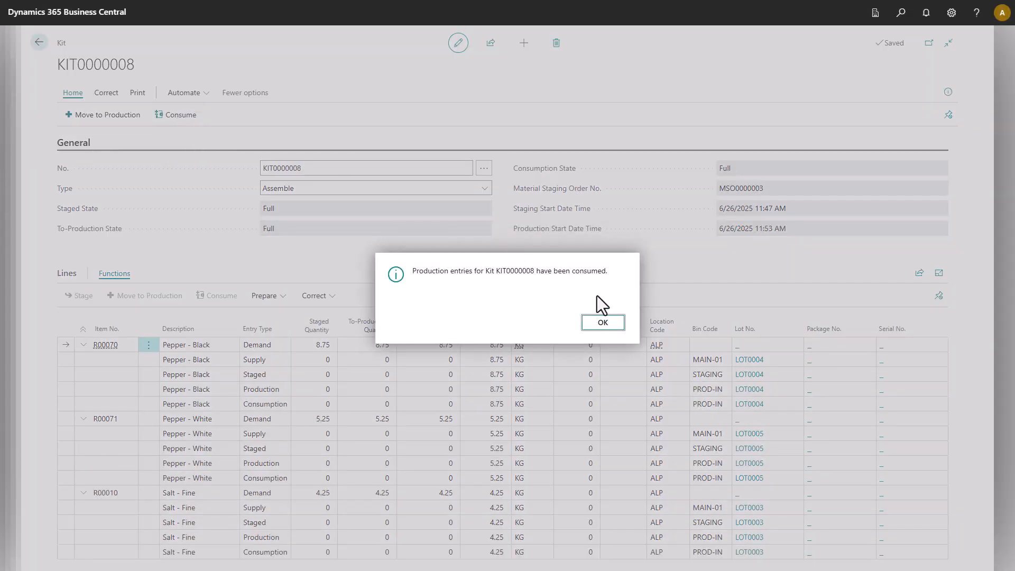
click(603, 322)
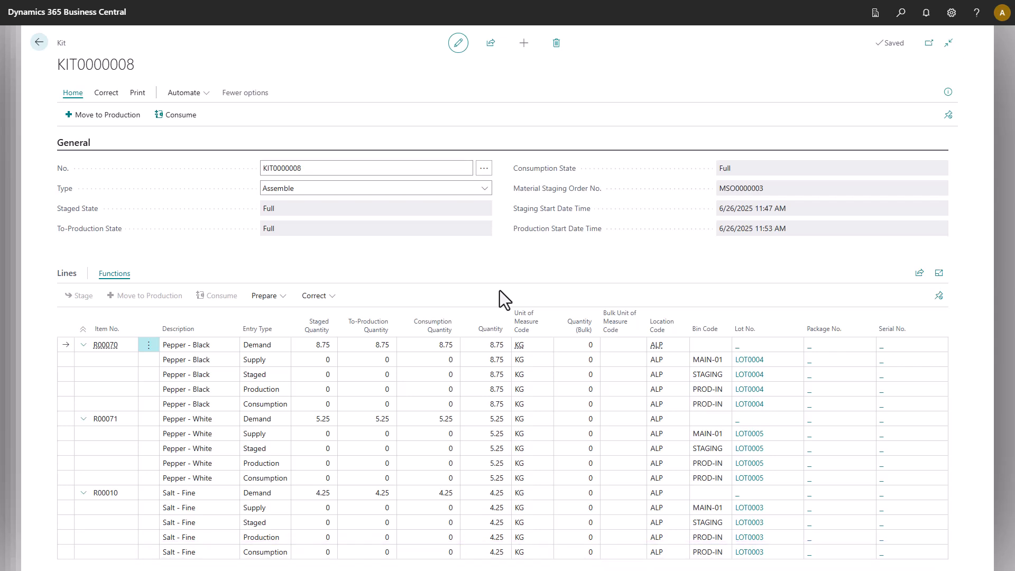
Return to the staging order and consume all its allocated kits.
click(40, 43)
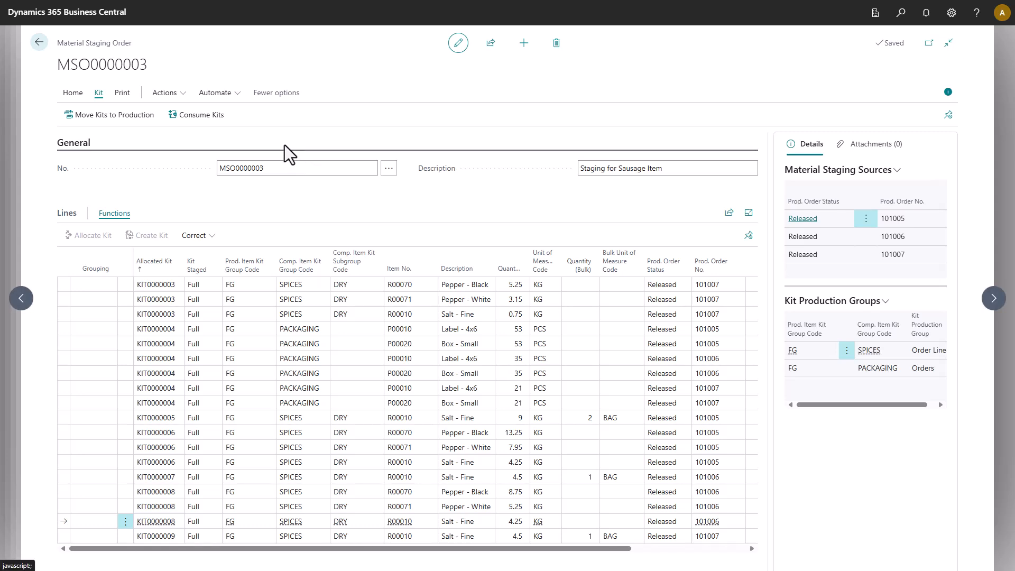
click(216, 118)
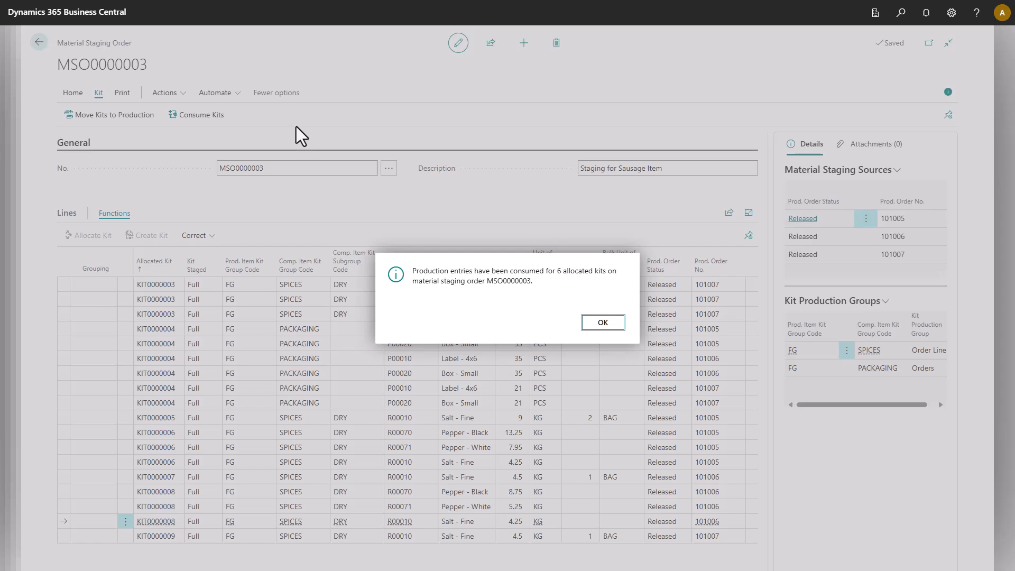
click(617, 322)
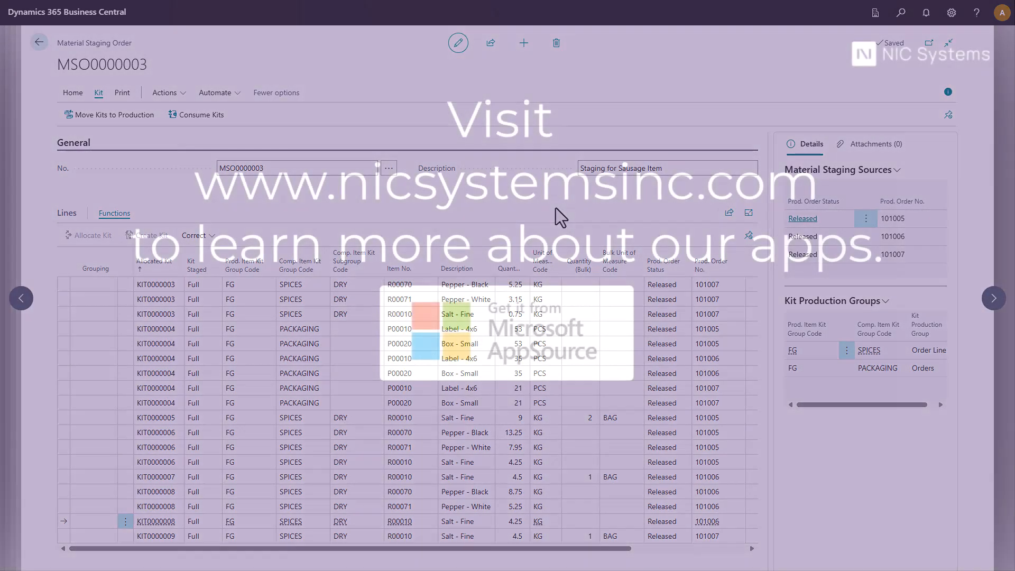